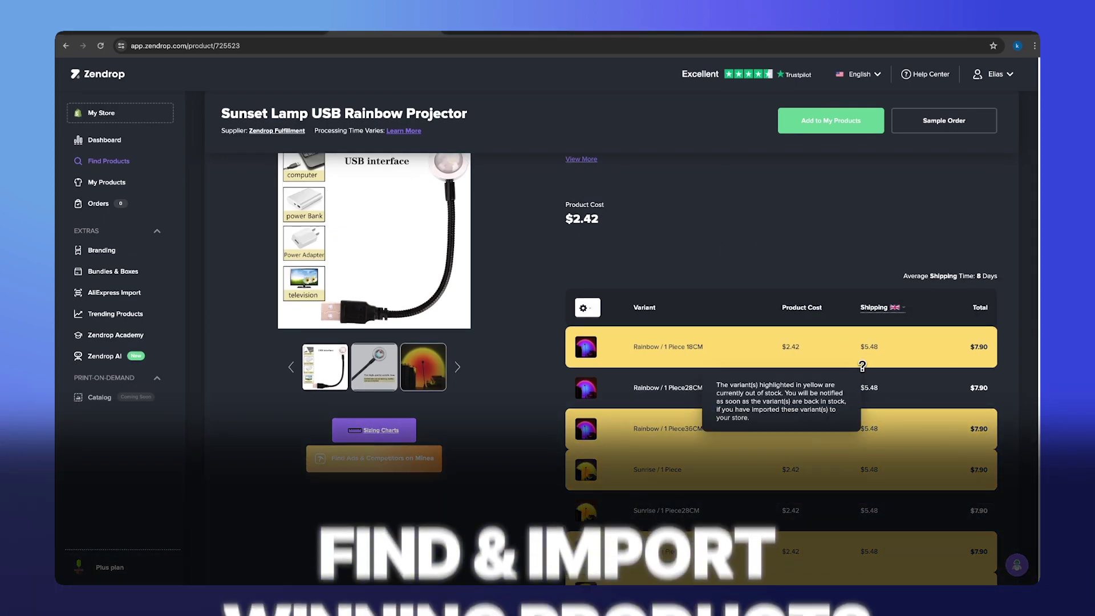
Expand the first order in the Orders list to see its products
scroll(875, 361, up, 1)
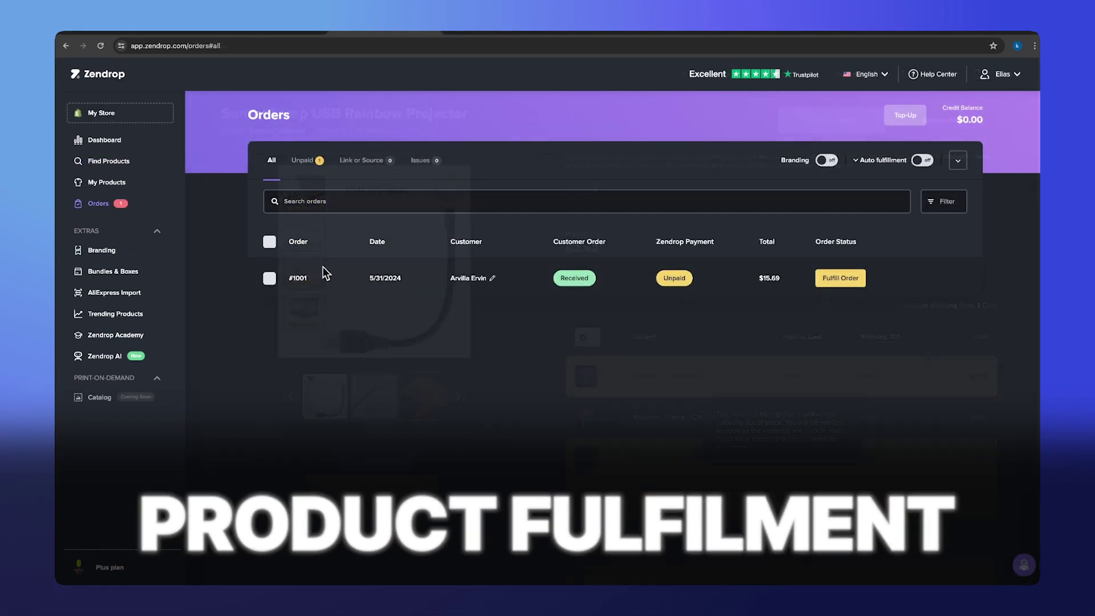
click(299, 283)
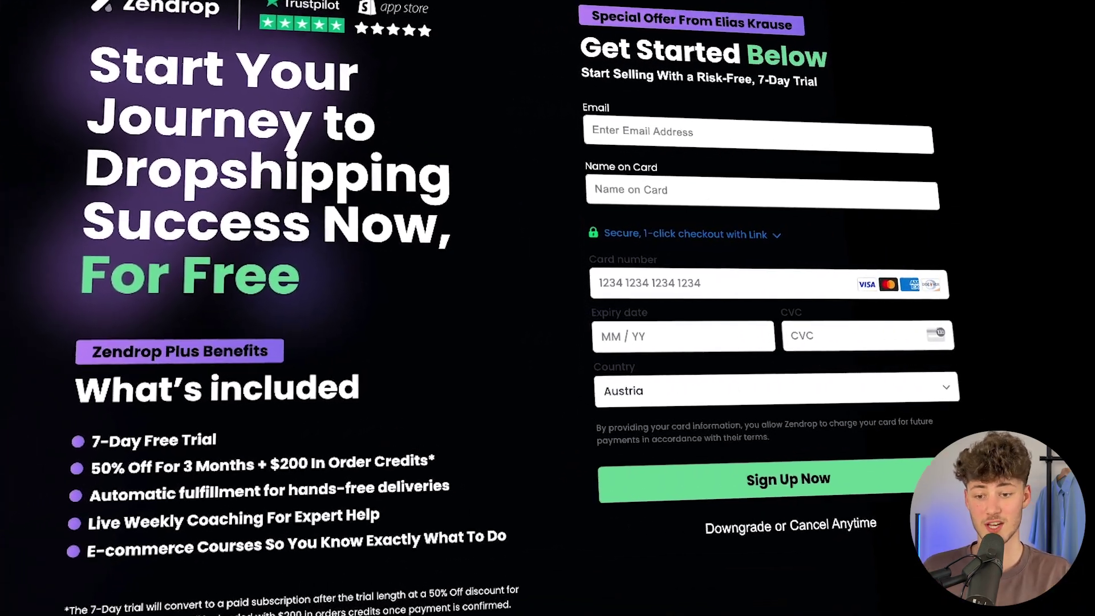
Highlight the 7-Day Free Trial, 50% Off For 3 Months and $200 In Order Credits benefits
scroll(336, 490, down, 3)
drag(69, 310, 276, 320)
click(9, 337)
drag(70, 336, 248, 340)
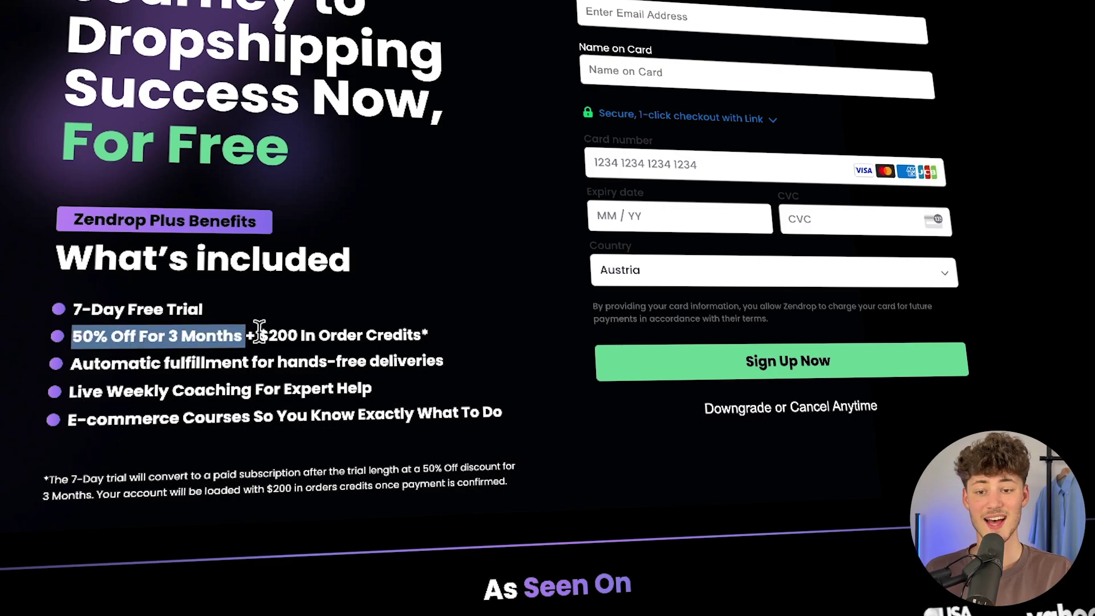
click(261, 334)
drag(433, 337, 261, 332)
click(261, 332)
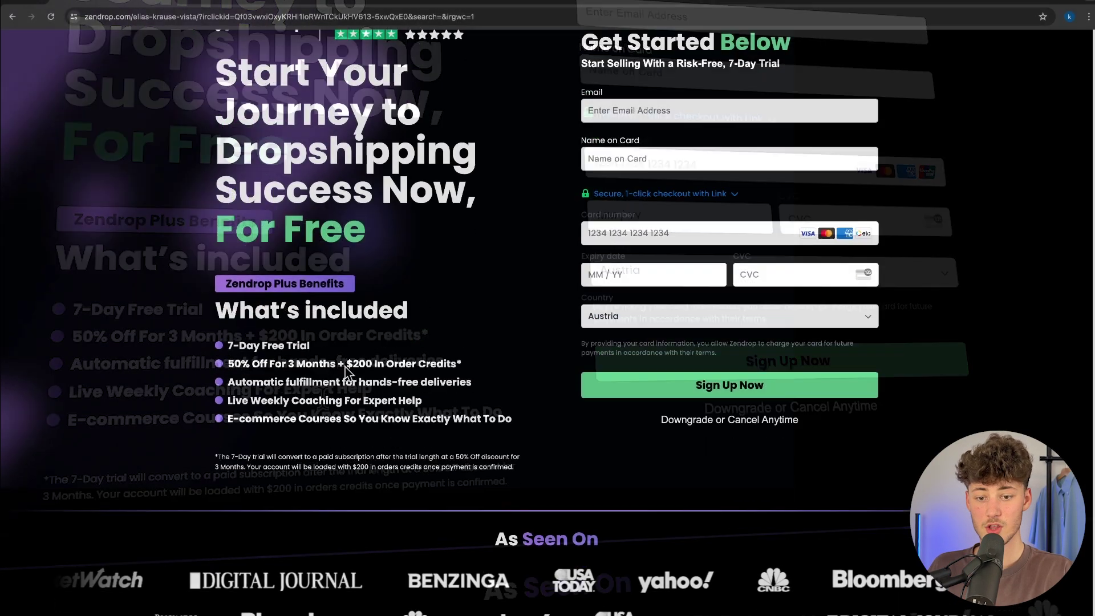
Scroll the Zendrop Plus page and highlight its headline and benefits text
scroll(344, 367, down, 20)
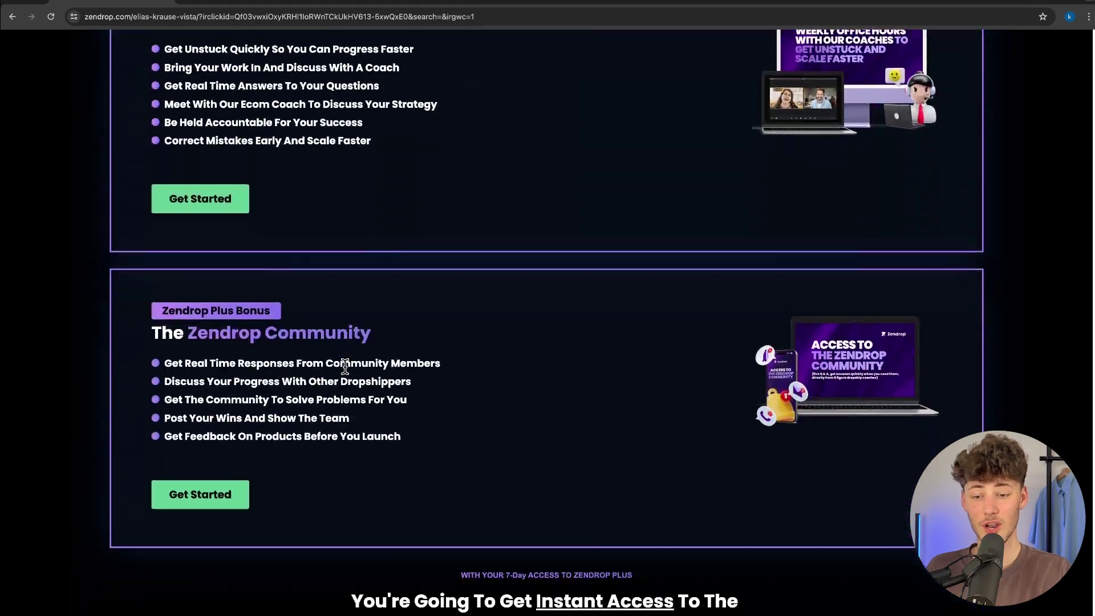
scroll(345, 367, up, 20)
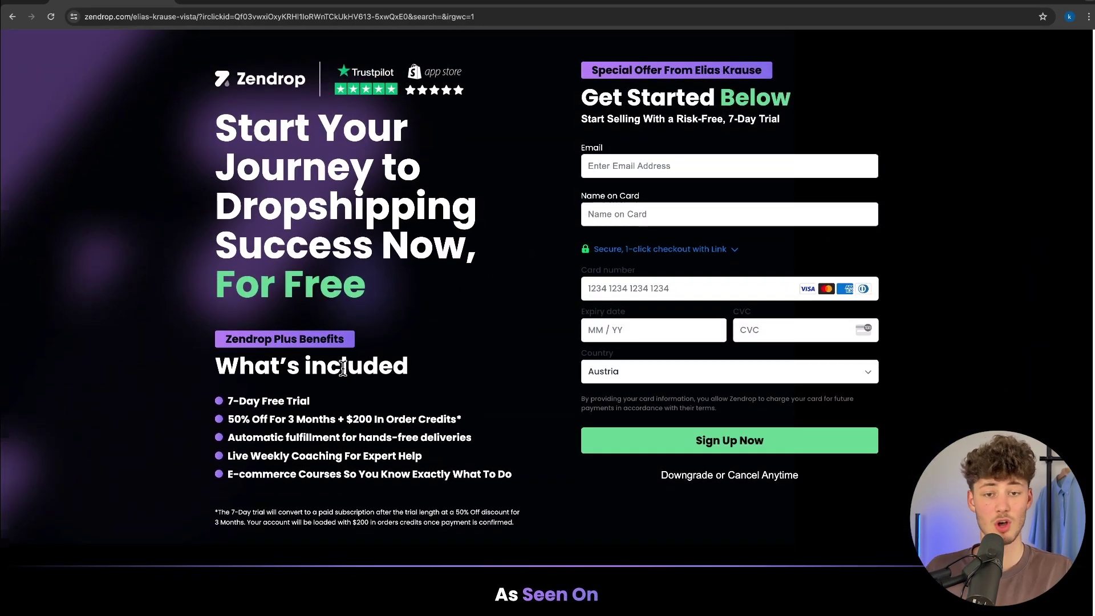
double_click(530, 152)
click(531, 151)
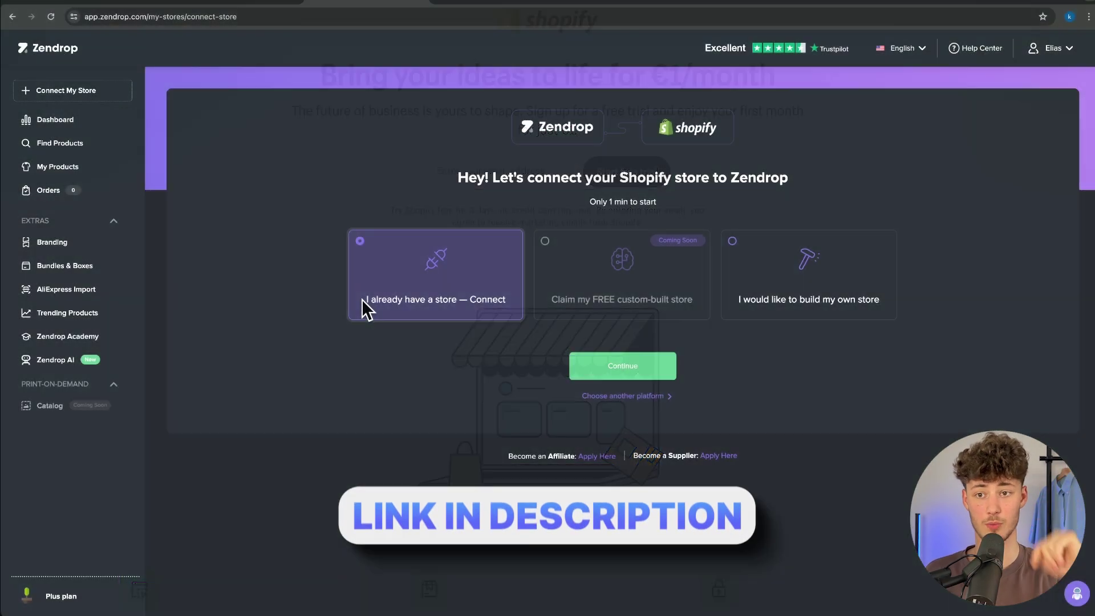
Continue the store integration, authorize Zendrop on Shopify, and install the Zendrop app
click(625, 367)
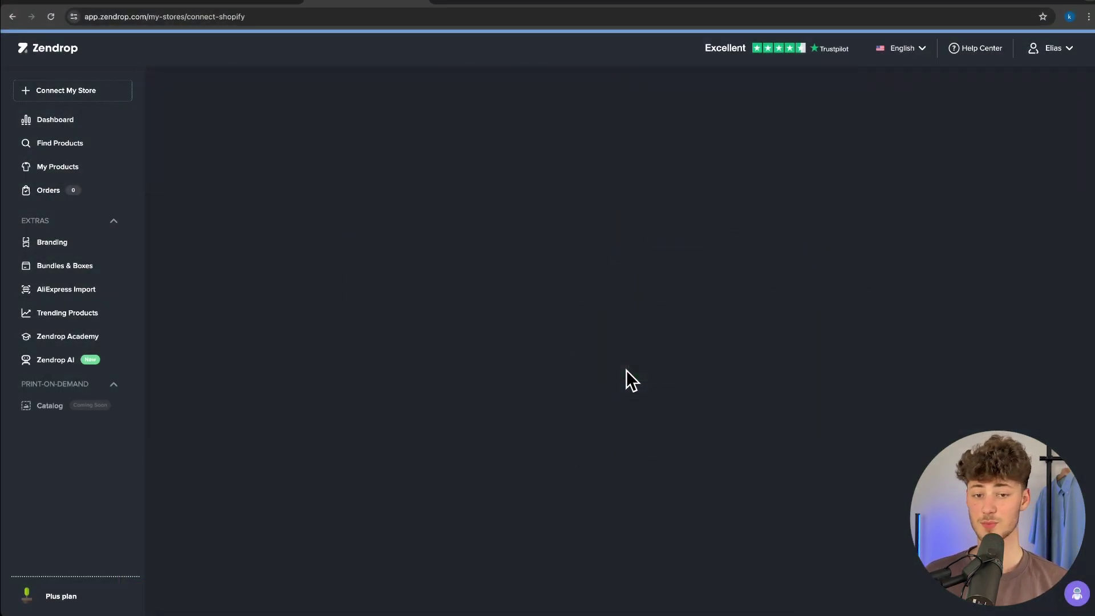
scroll(624, 365, down, 5)
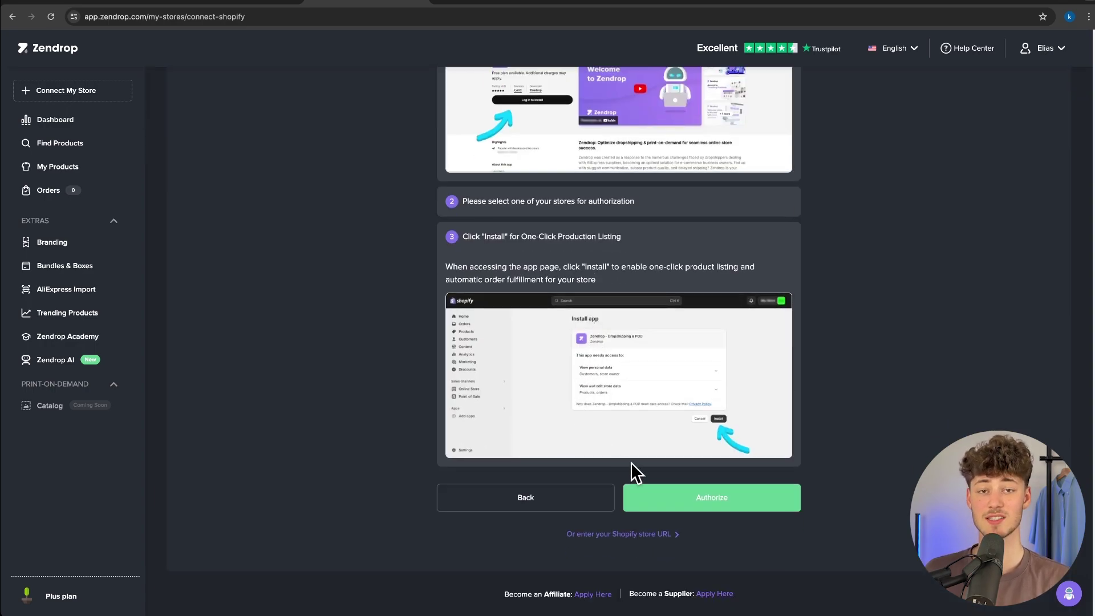
click(698, 497)
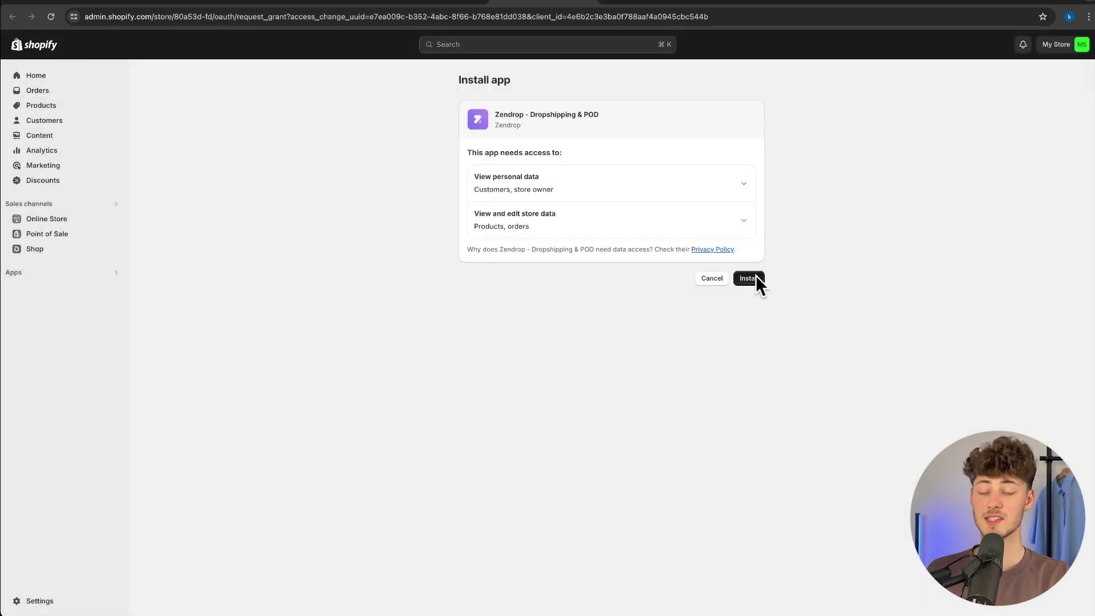
click(751, 279)
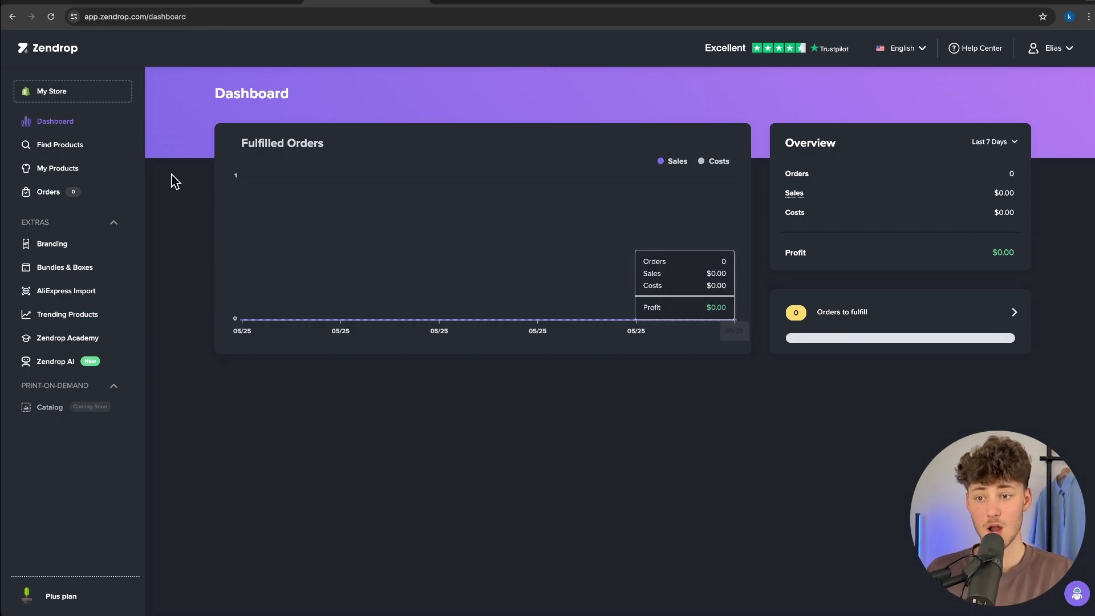
Open the Find Products catalog and scroll through its New Arrivals
click(108, 143)
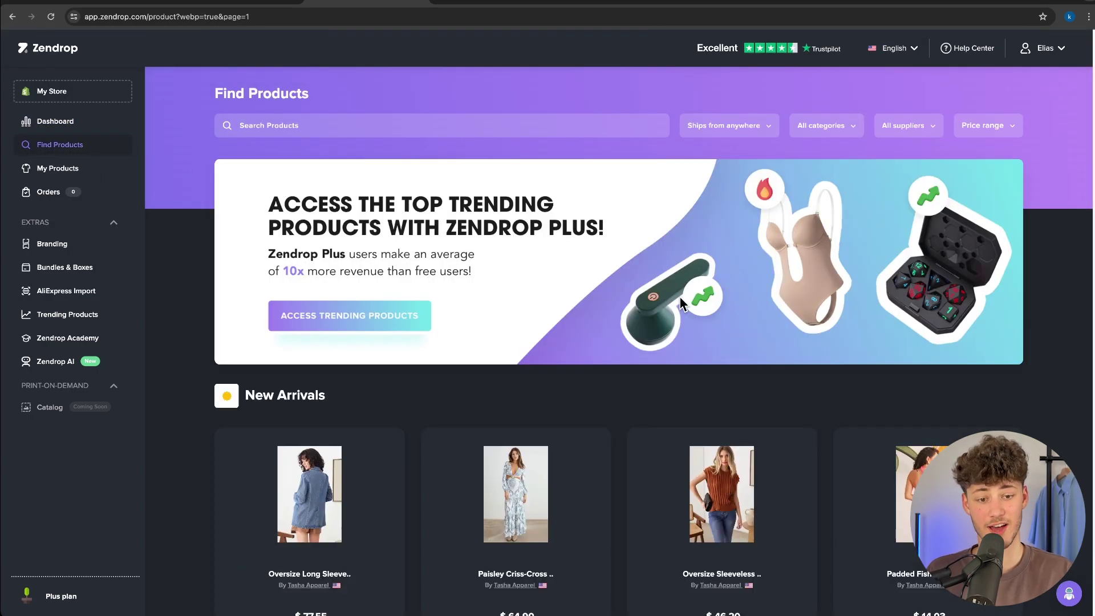
scroll(679, 297, down, 20)
scroll(707, 336, up, 20)
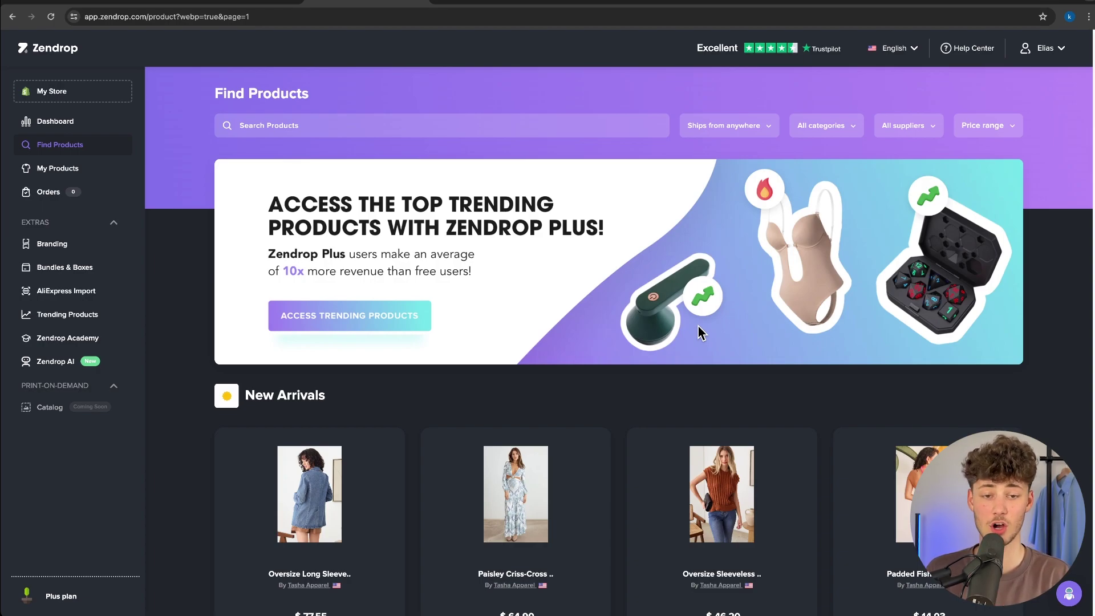
scroll(698, 326, down, 20)
scroll(505, 236, up, 20)
Highlight the Fast Shipping description on zendrop.com, then scroll the catalog again
click(266, 3)
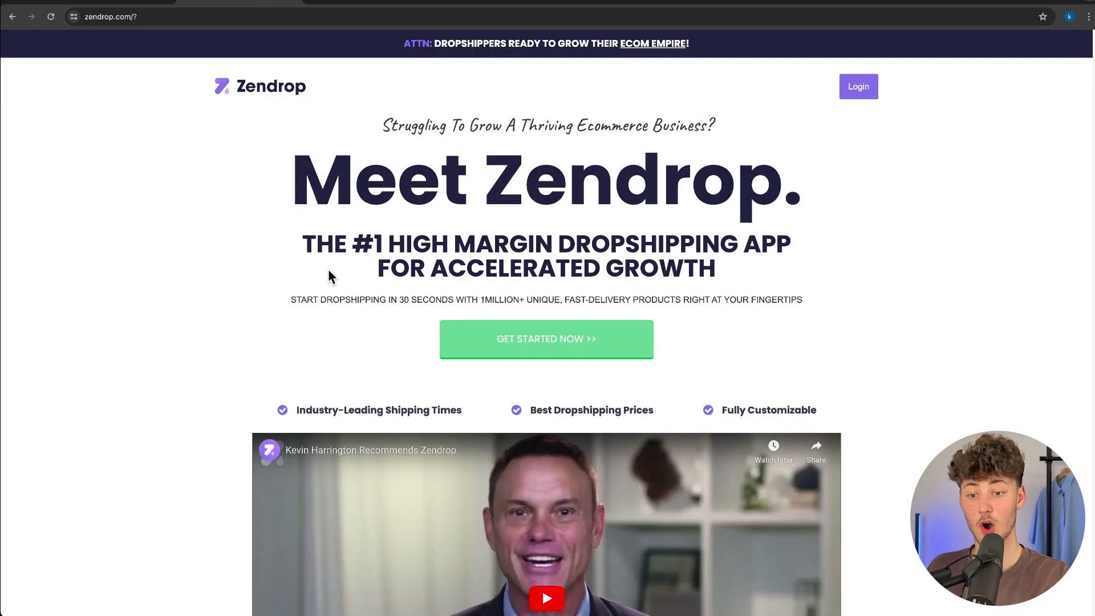
scroll(327, 268, down, 10)
scroll(327, 268, up, 8)
scroll(328, 269, down, 2)
drag(251, 291, 384, 335)
click(393, 334)
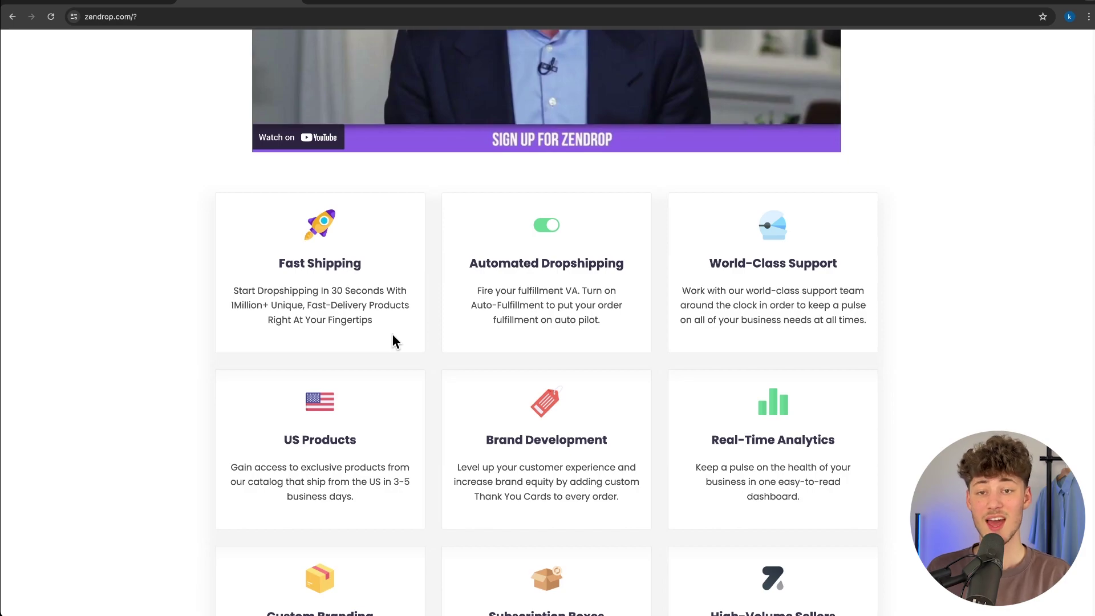
click(371, 4)
scroll(647, 290, down, 6)
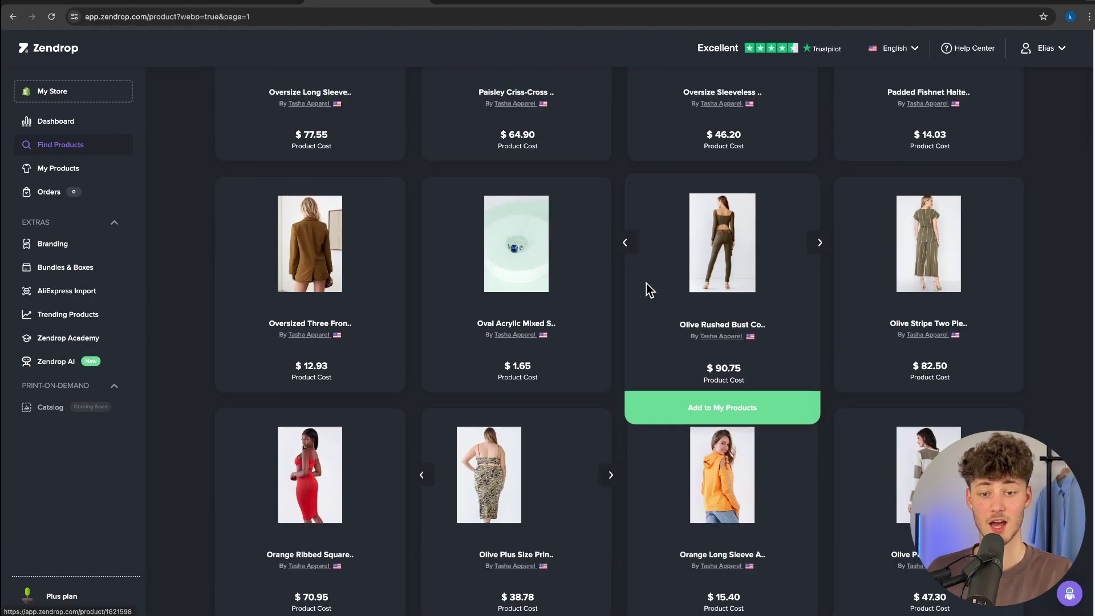
scroll(644, 282, up, 7)
On zendrop.com, highlight Fast Shipping, US Products and '3-5 business days', then return to the catalog
click(255, 6)
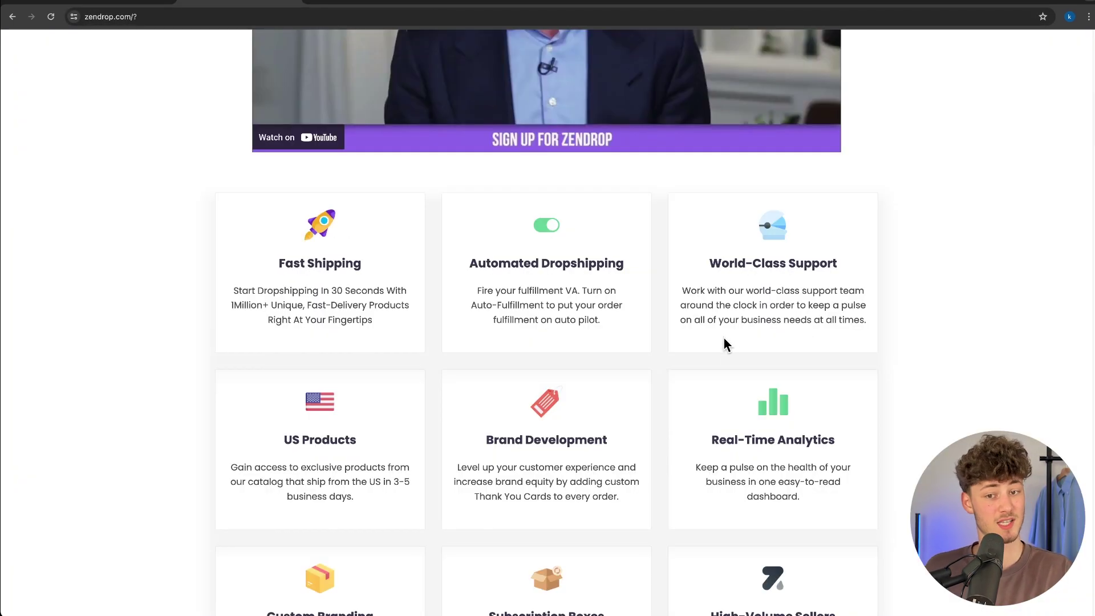
scroll(755, 392, down, 1)
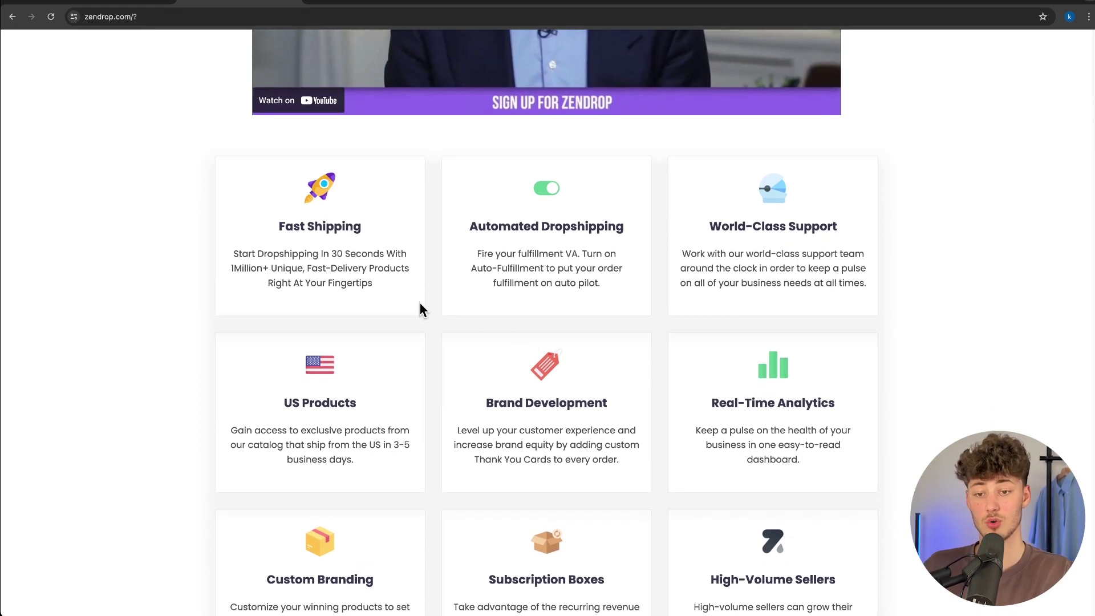
drag(251, 206, 404, 228)
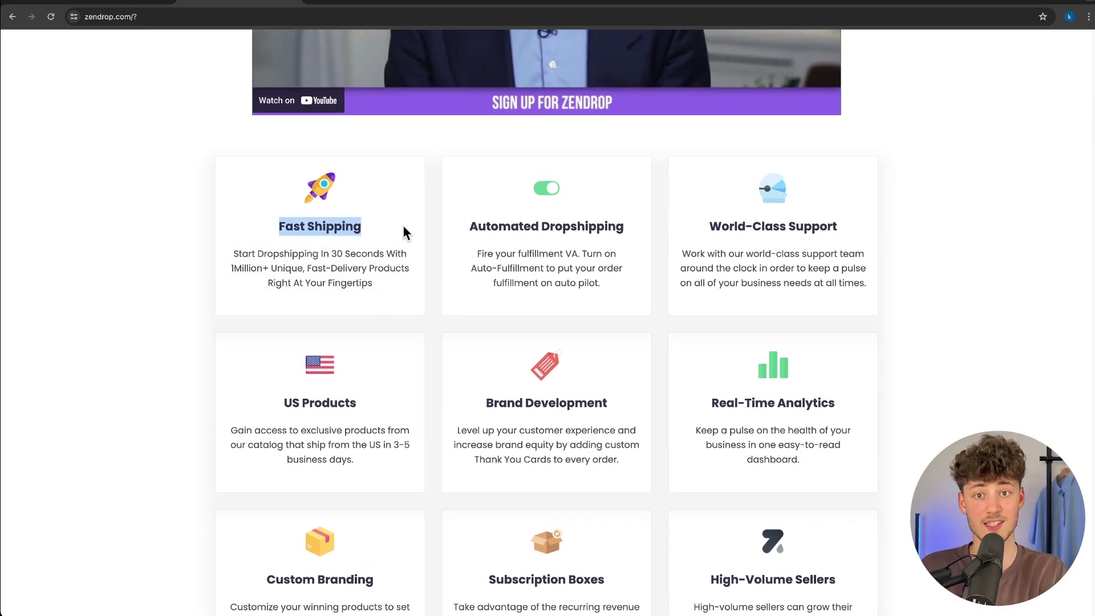
click(402, 226)
scroll(402, 226, down, 5)
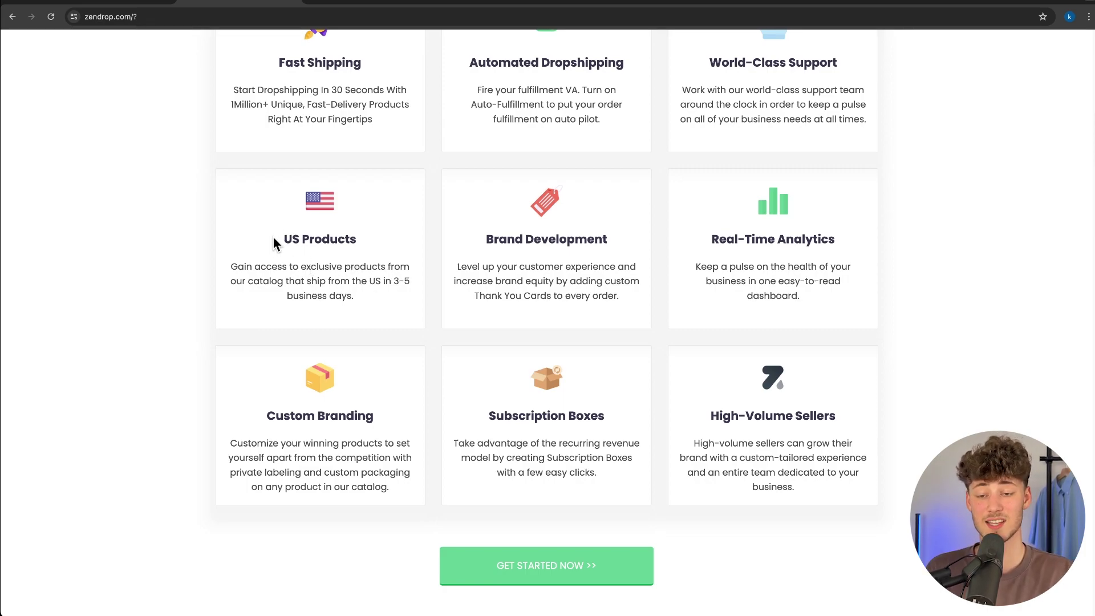
drag(274, 242, 377, 251)
click(377, 252)
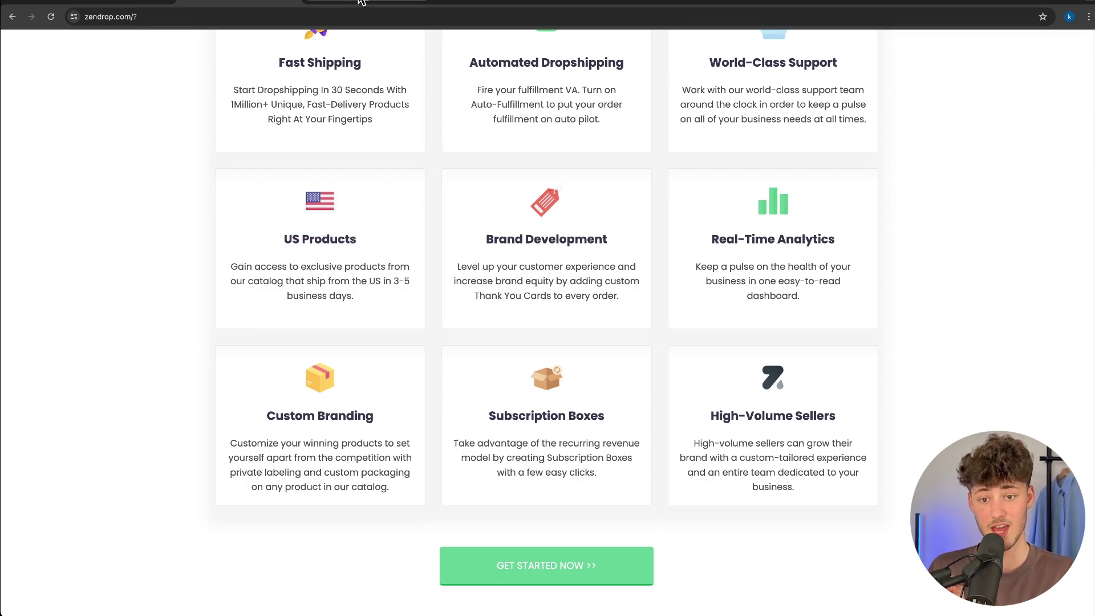
drag(393, 281, 415, 282)
click(407, 280)
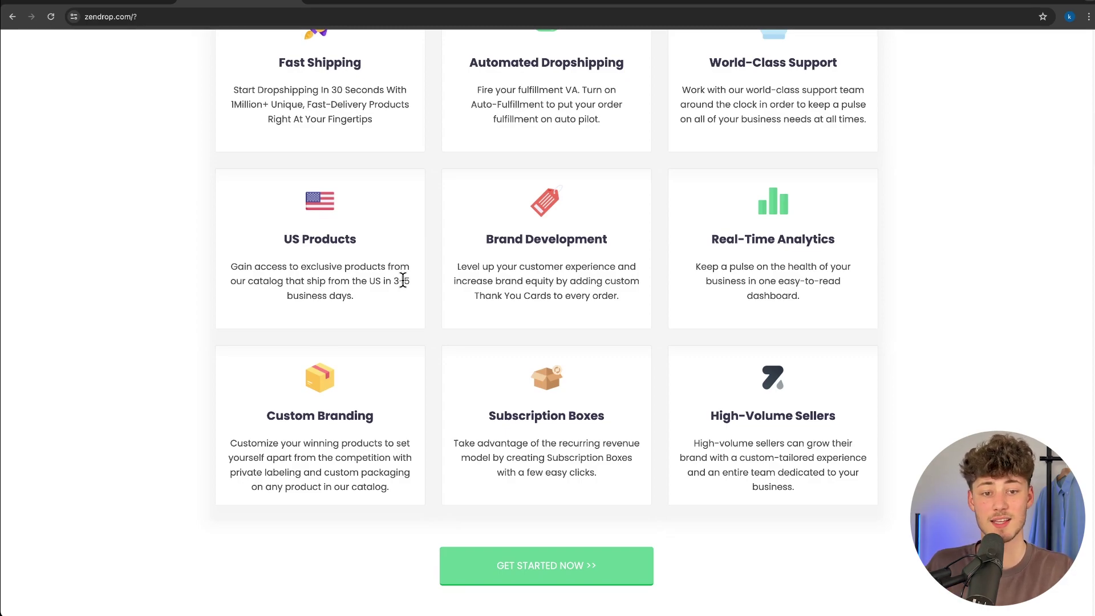
click(393, 6)
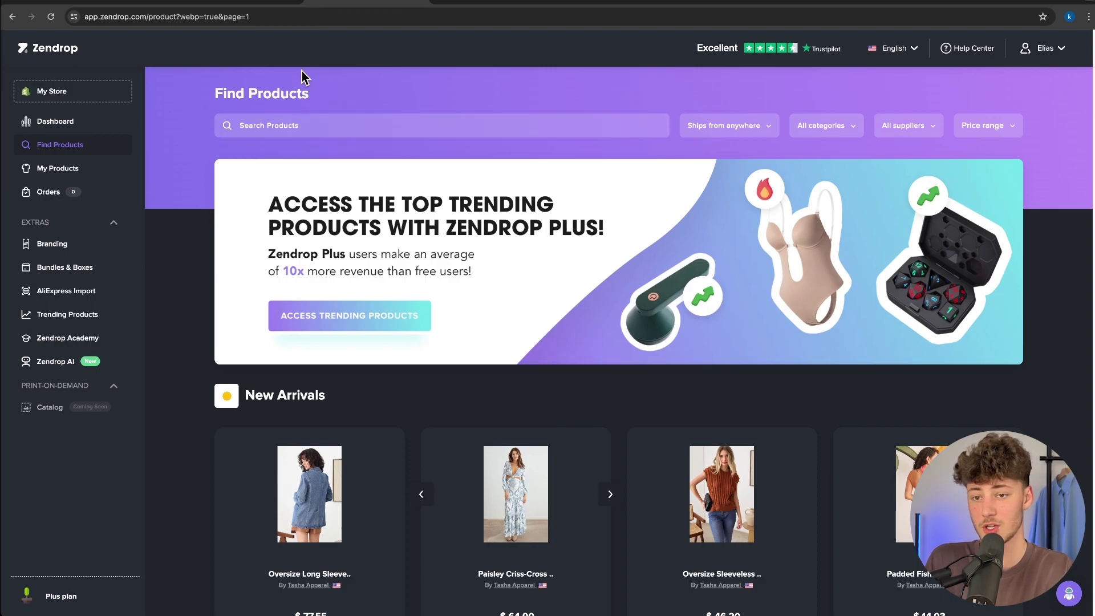
click(256, 4)
scroll(572, 371, down, 3)
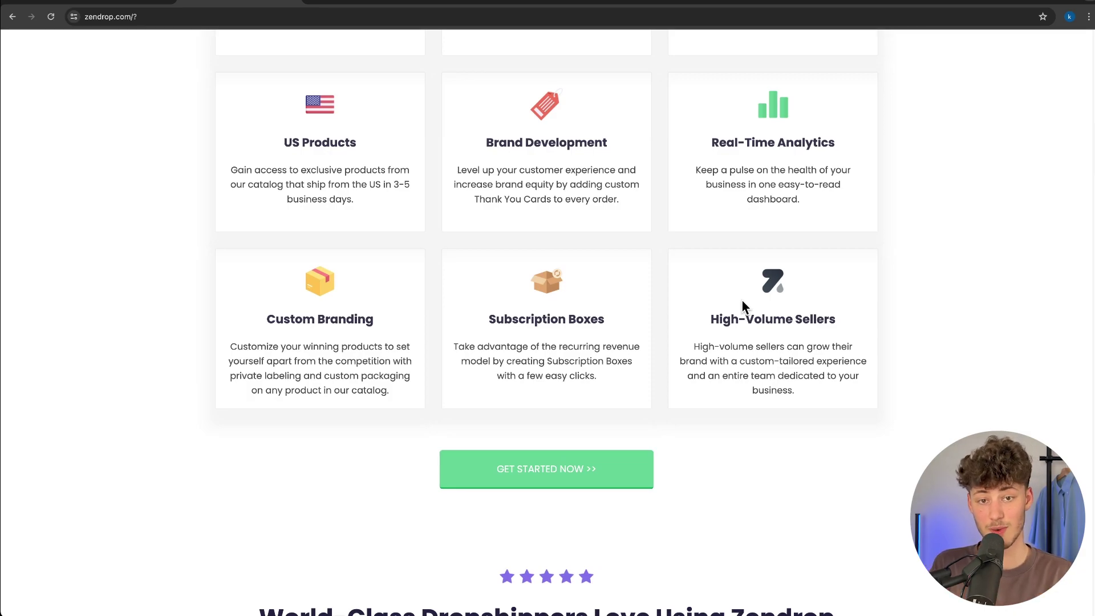
drag(712, 323, 947, 326)
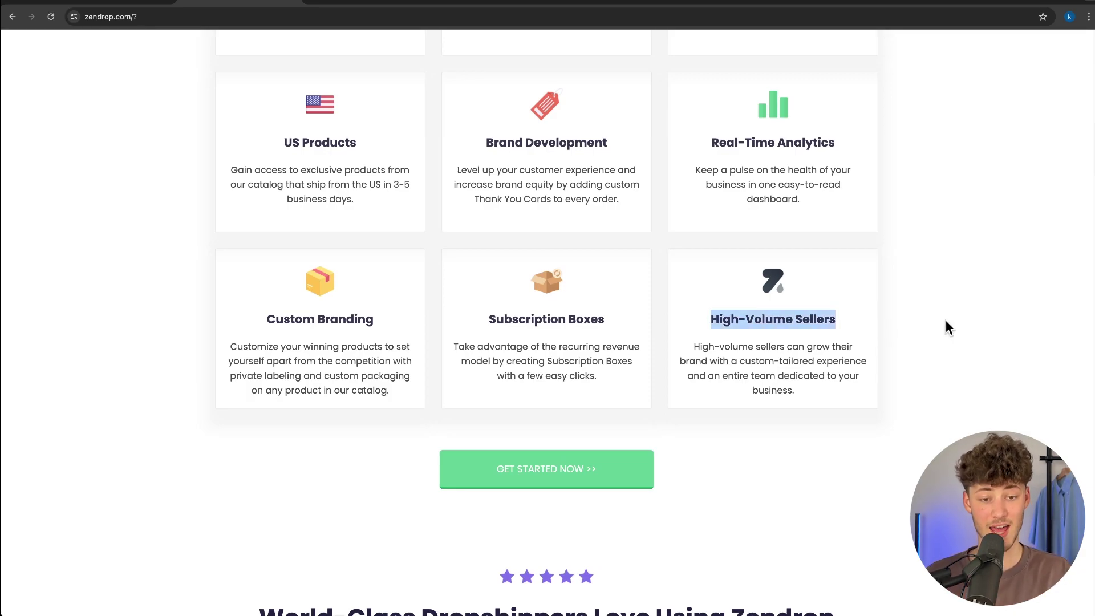
click(946, 323)
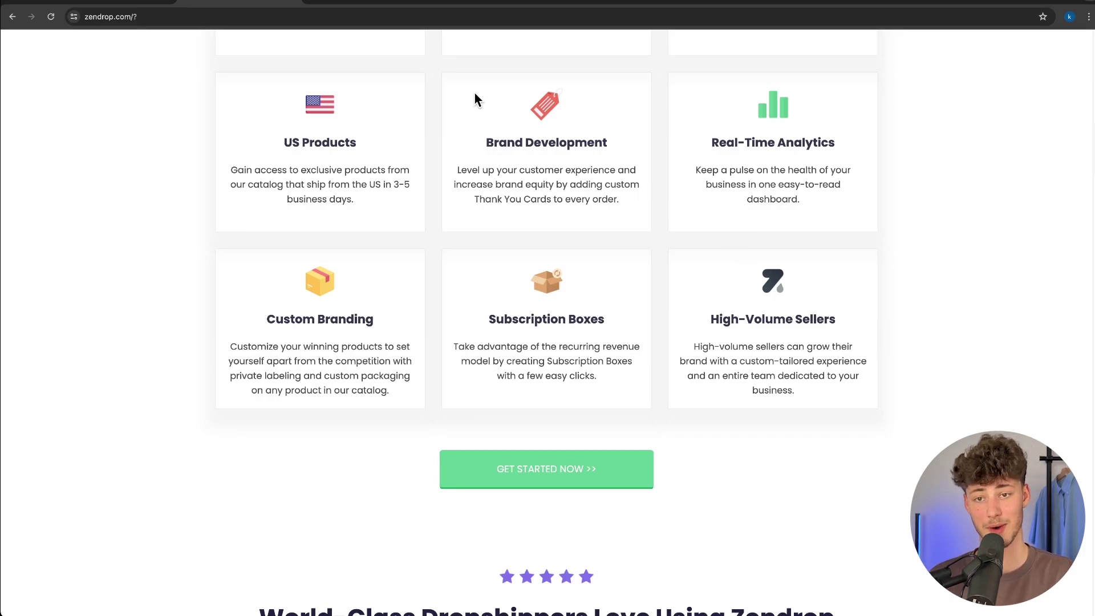
click(358, 5)
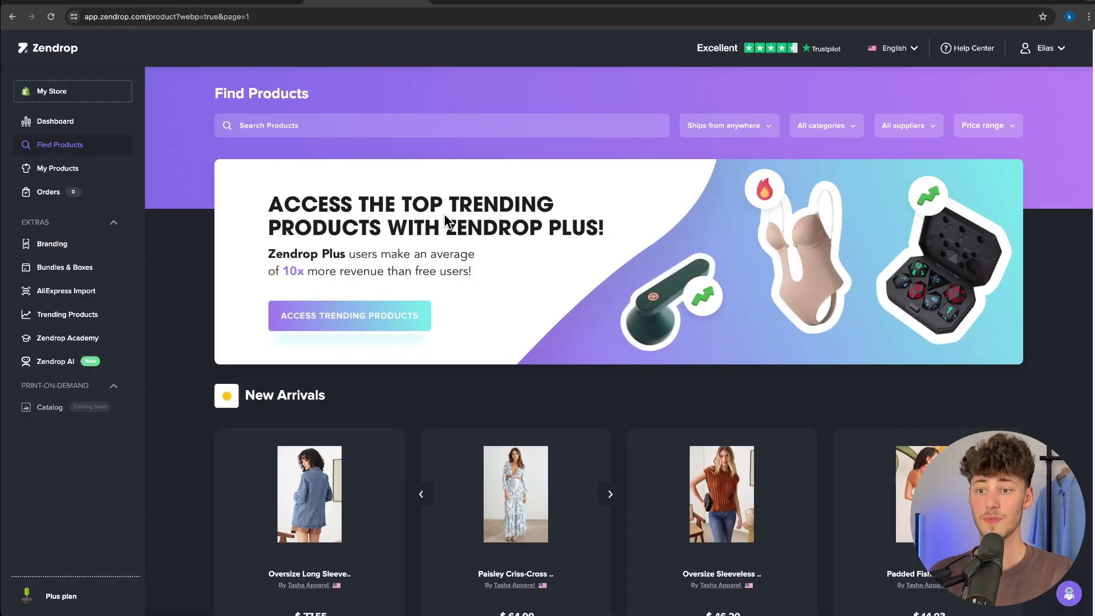
Look through My Products' Store Listings & Sourcing, product issues and Import List, then open Find Products
click(68, 173)
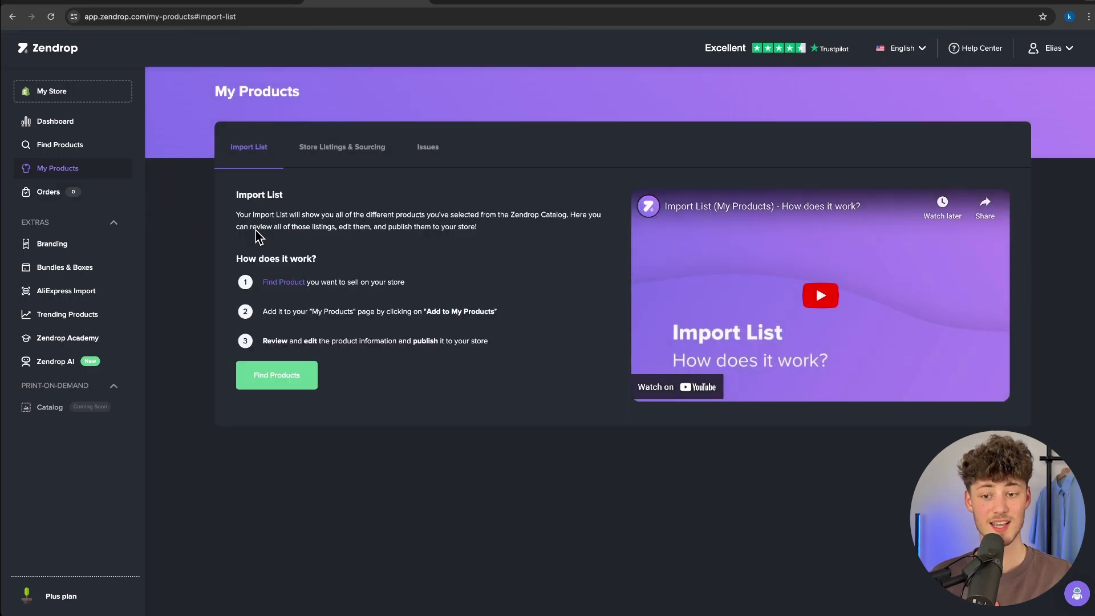
click(360, 147)
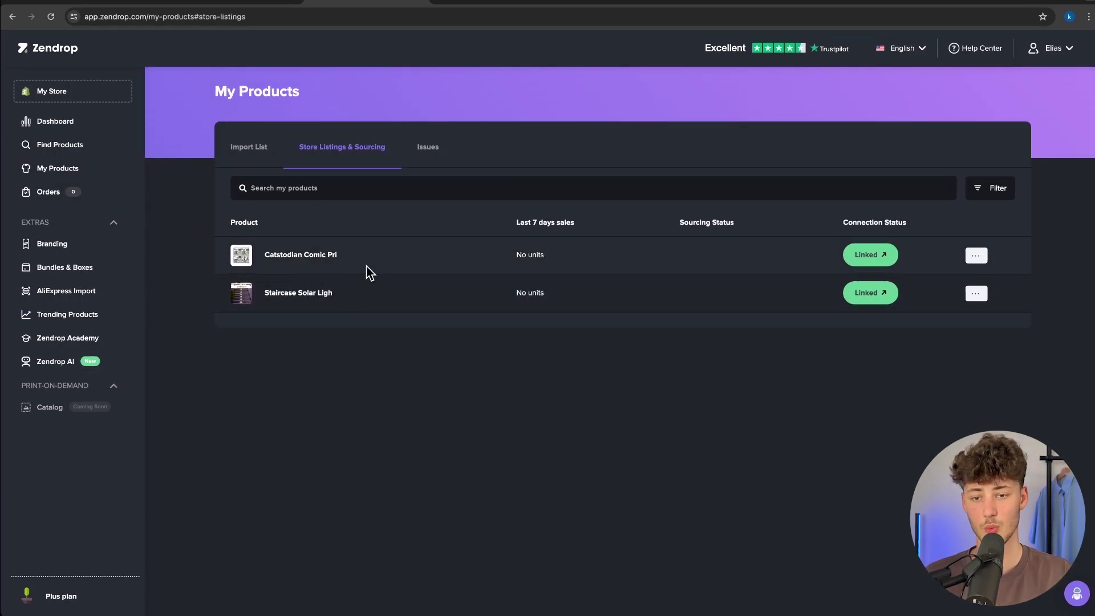
click(435, 150)
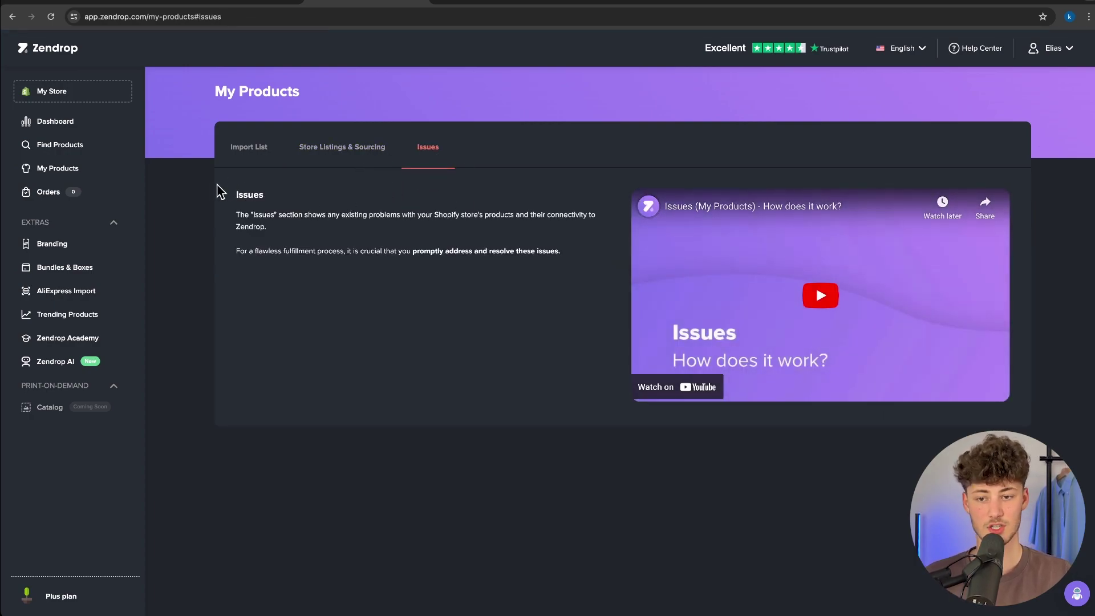
click(356, 150)
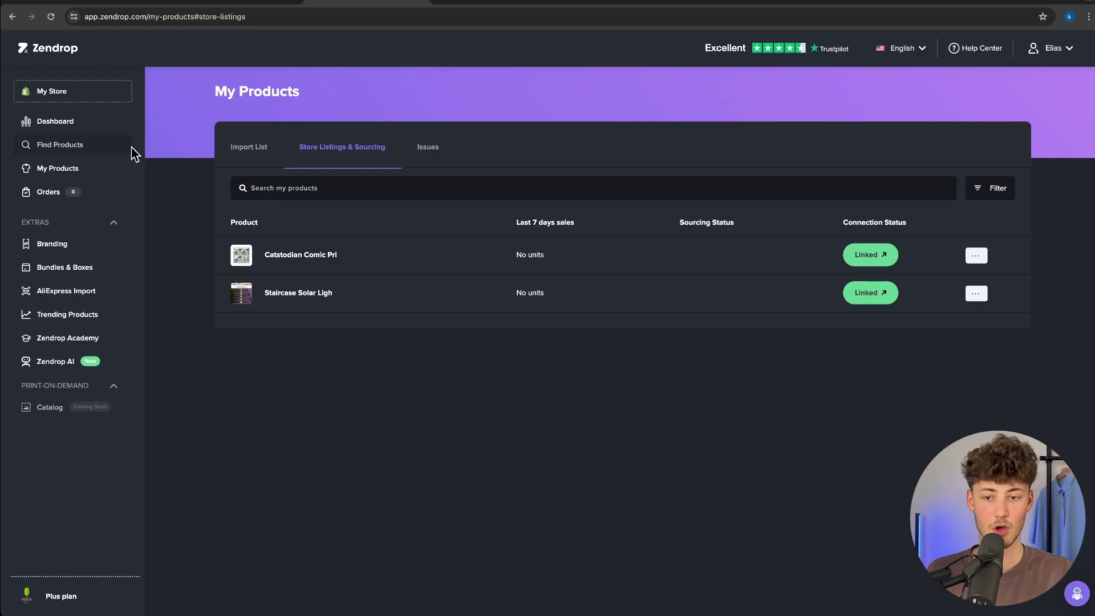
click(272, 146)
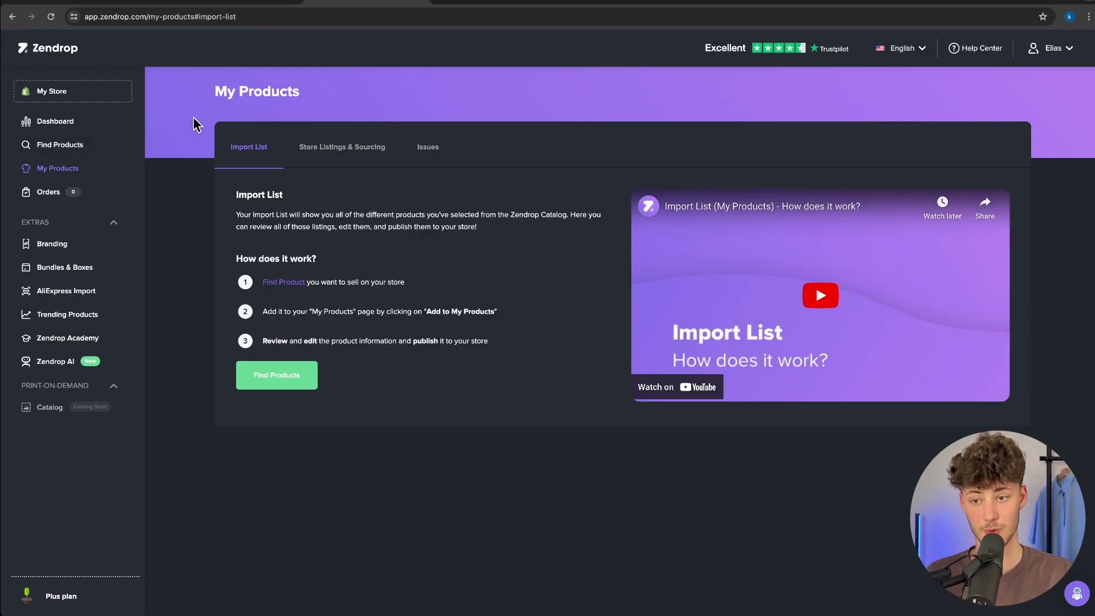
click(55, 145)
Begin a catalog search for sunset lamps in the Search Products field
scroll(320, 250, down, 5)
scroll(386, 245, up, 10)
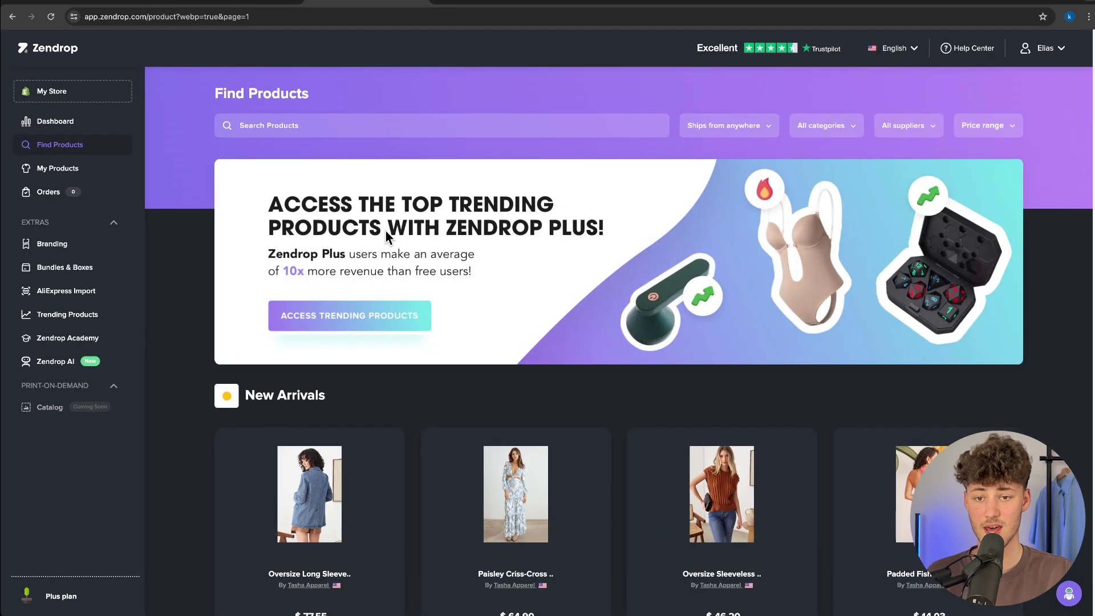
click(313, 126)
text(s)
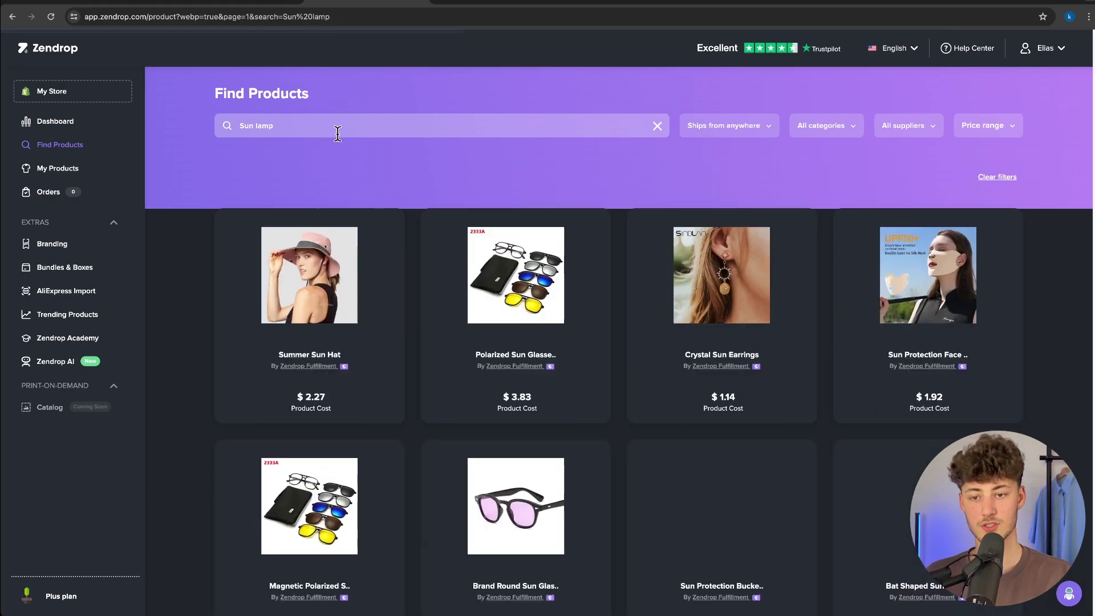
scroll(369, 158, down, 3)
scroll(371, 146, up, 3)
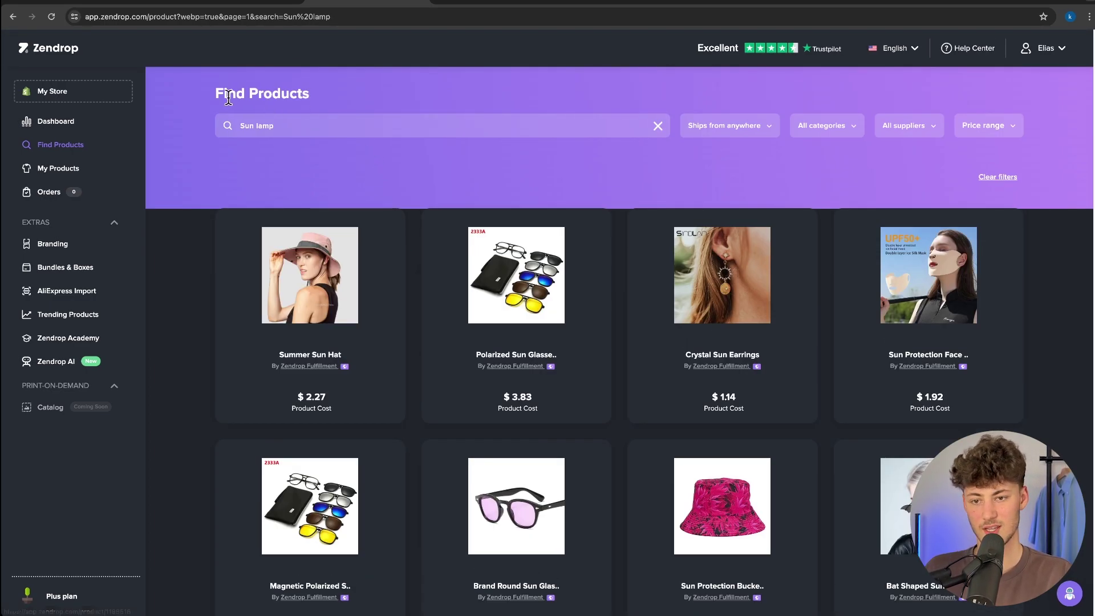
Complete the search term 'Sunset lamp' and scroll through the matching lamp results
click(254, 126)
text(set)
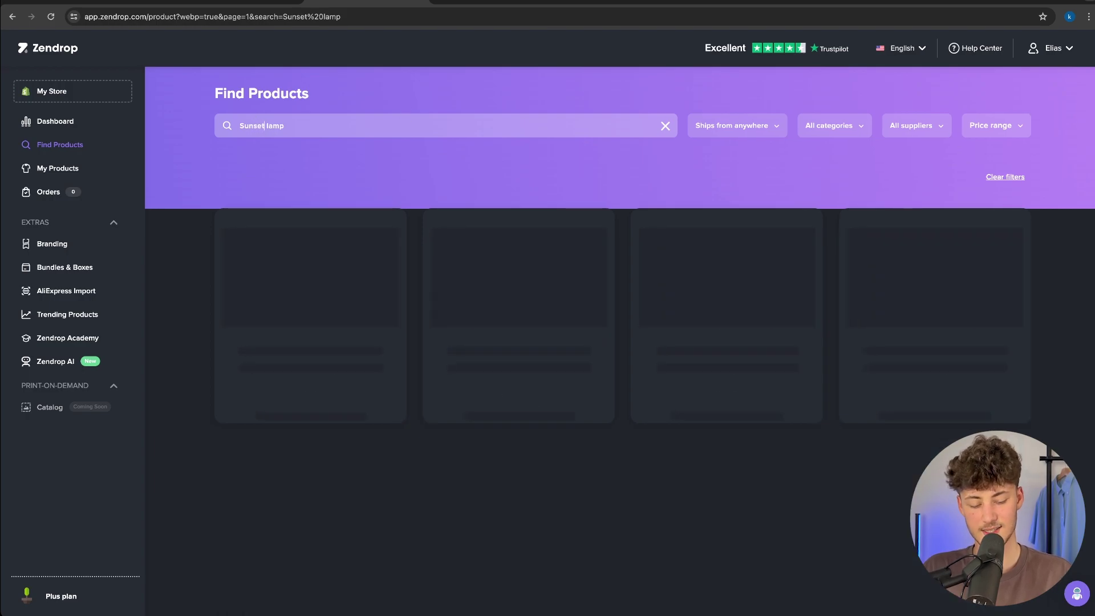
scroll(316, 190, down, 1)
scroll(317, 194, down, 10)
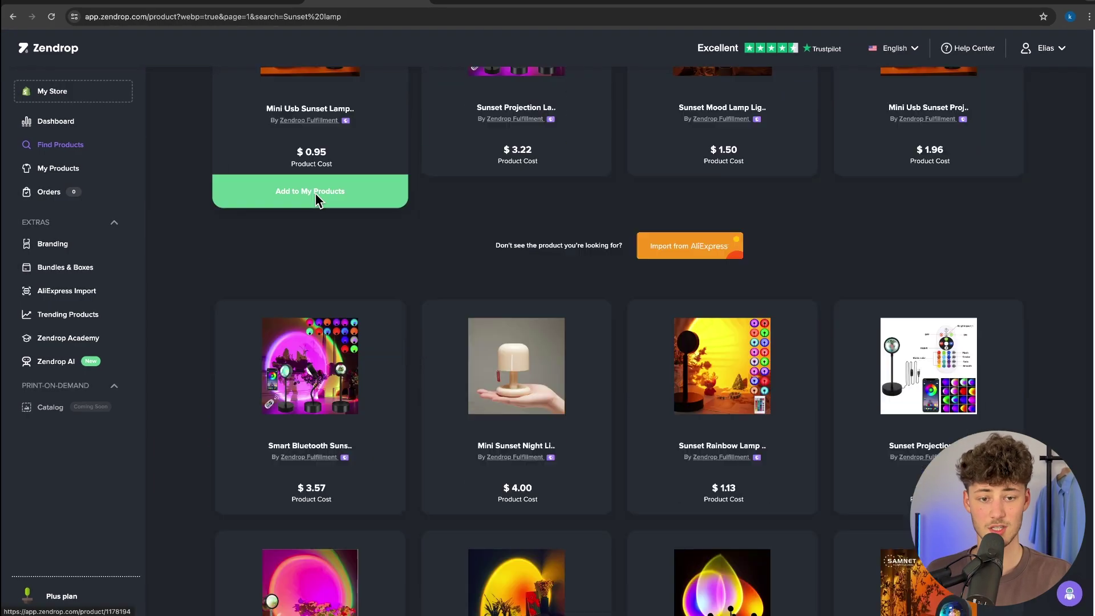
scroll(362, 196, up, 2)
scroll(513, 205, up, 10)
scroll(537, 193, down, 15)
scroll(537, 193, up, 15)
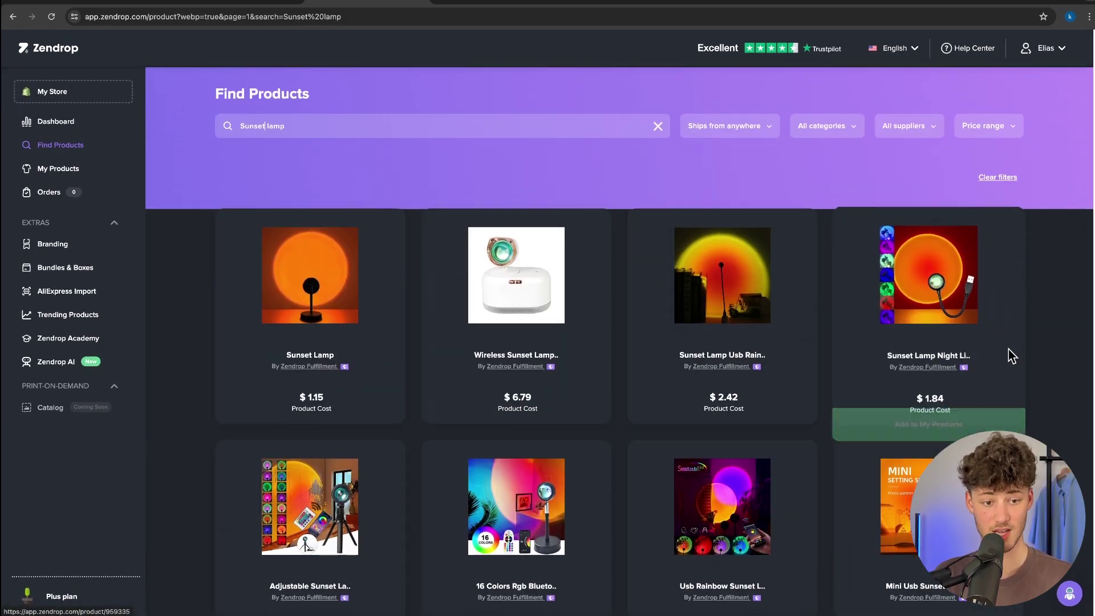
scroll(521, 269, down, 3)
scroll(521, 269, up, 2)
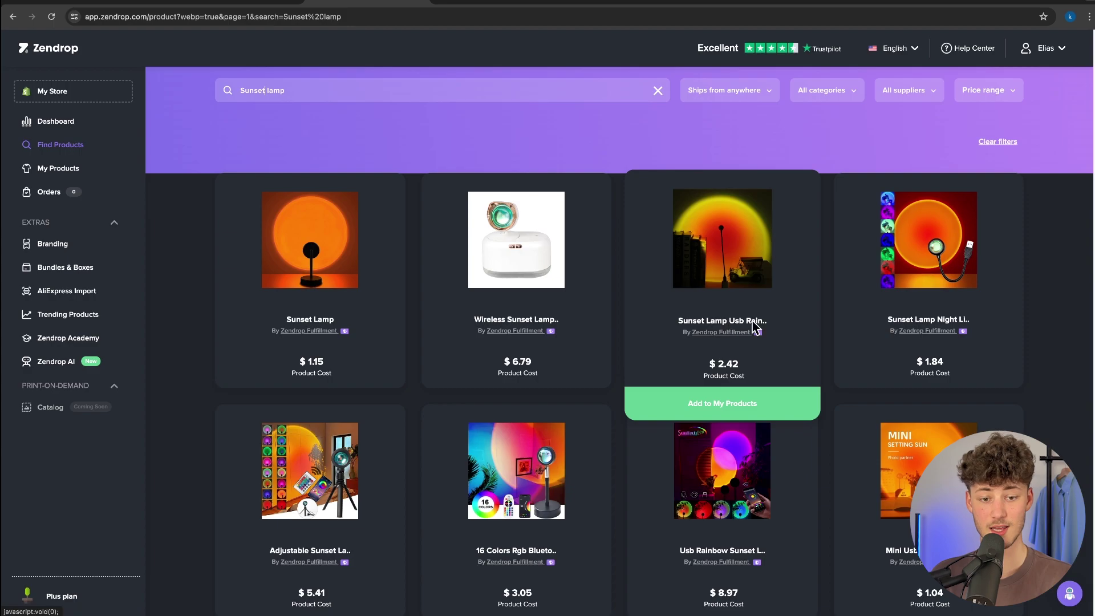
click(734, 274)
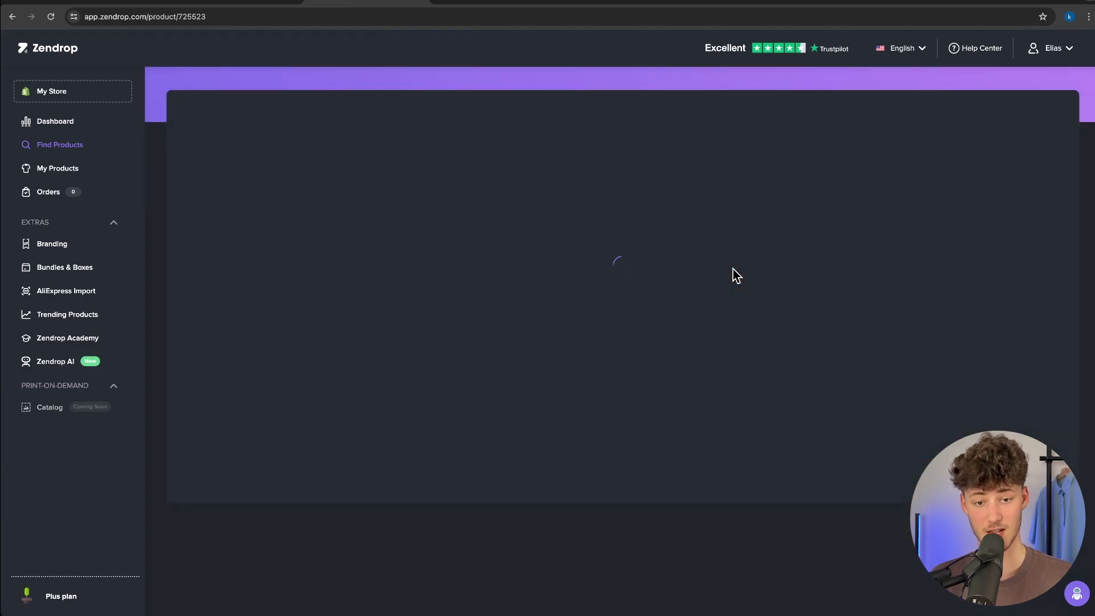
scroll(931, 325, down, 2)
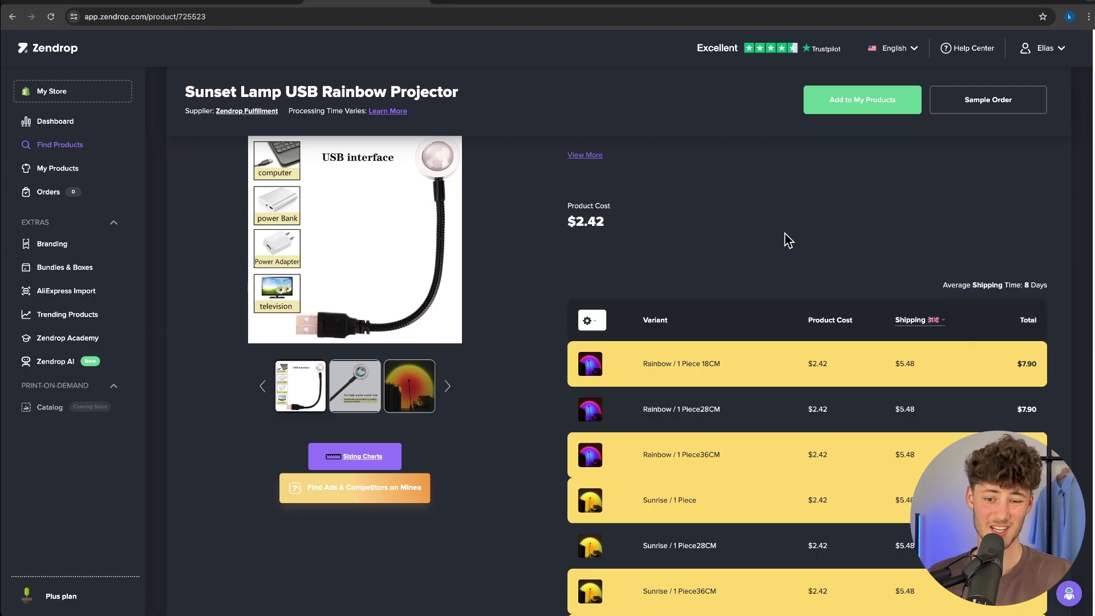
scroll(785, 234, down, 1)
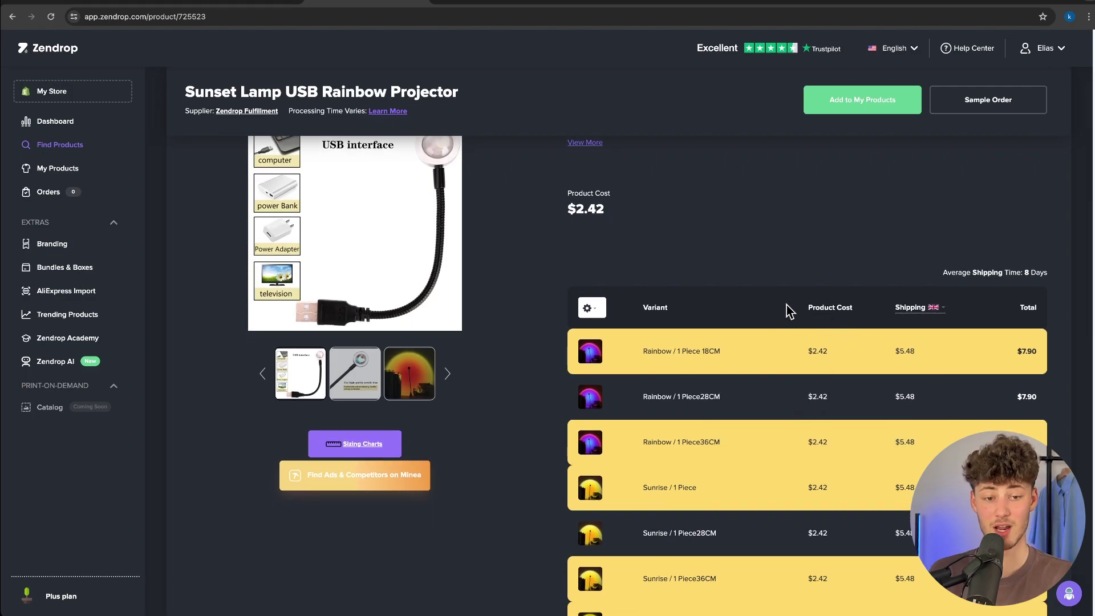
mouse_move(910, 368)
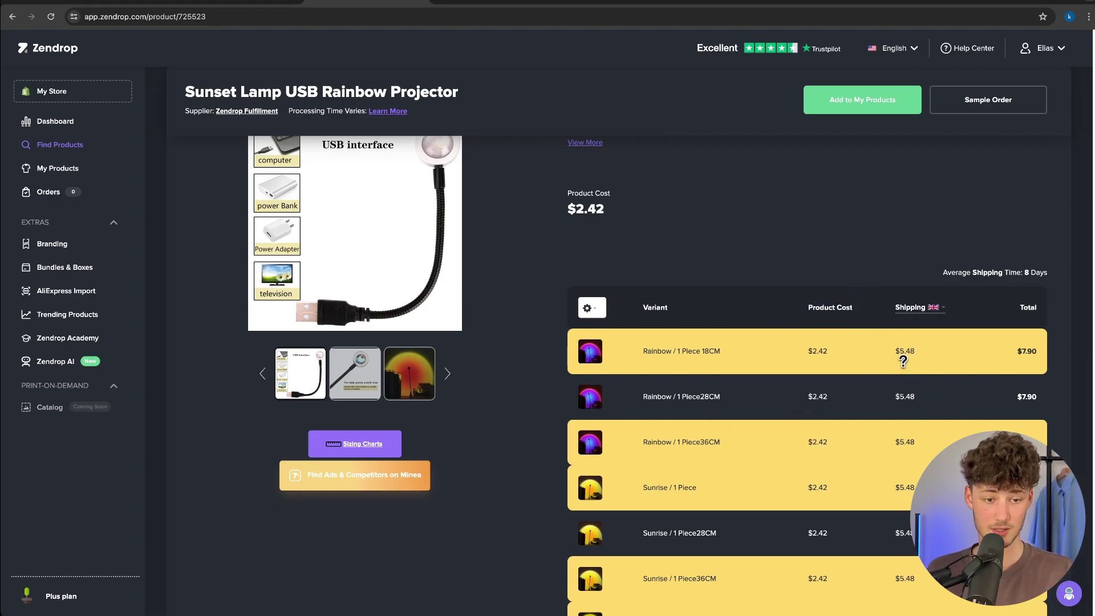
drag(893, 355, 930, 361)
scroll(938, 353, up, 1)
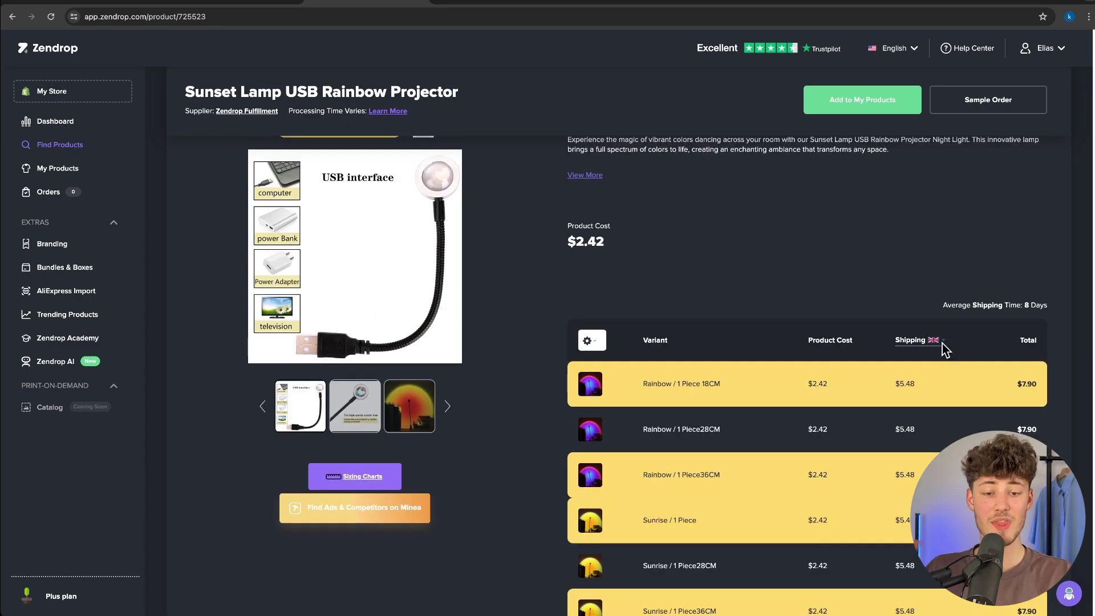
drag(1016, 384, 1041, 384)
click(1056, 378)
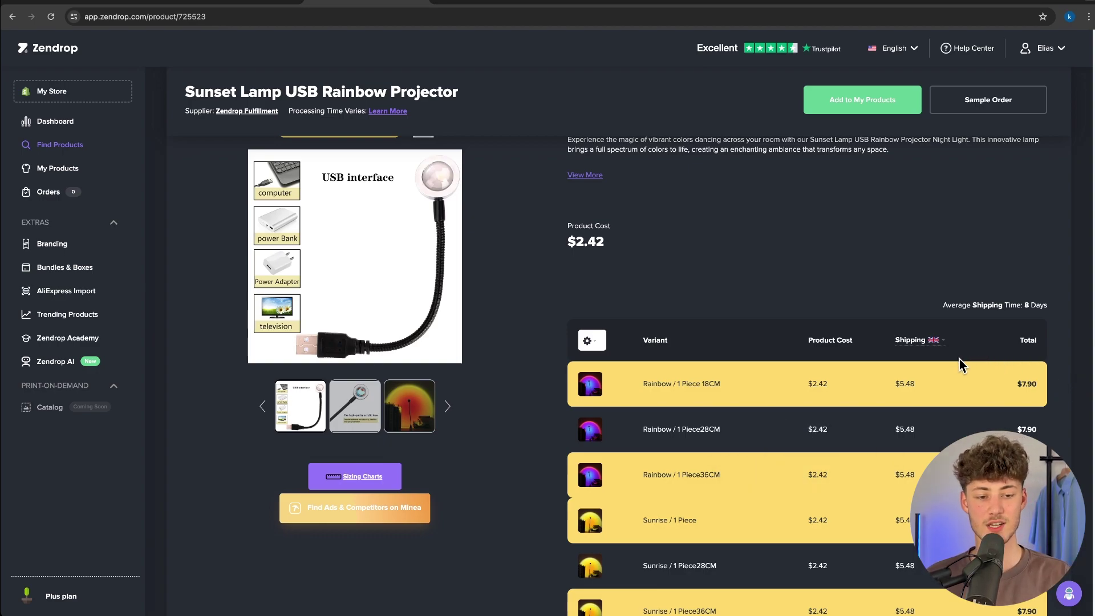
mouse_move(970, 365)
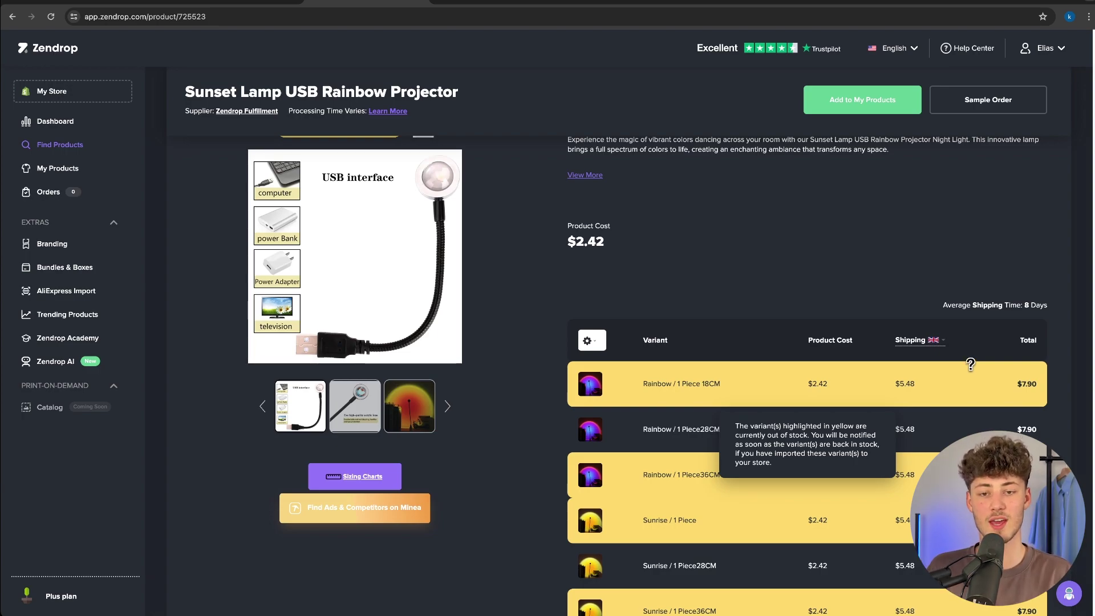
scroll(964, 365, up, 1)
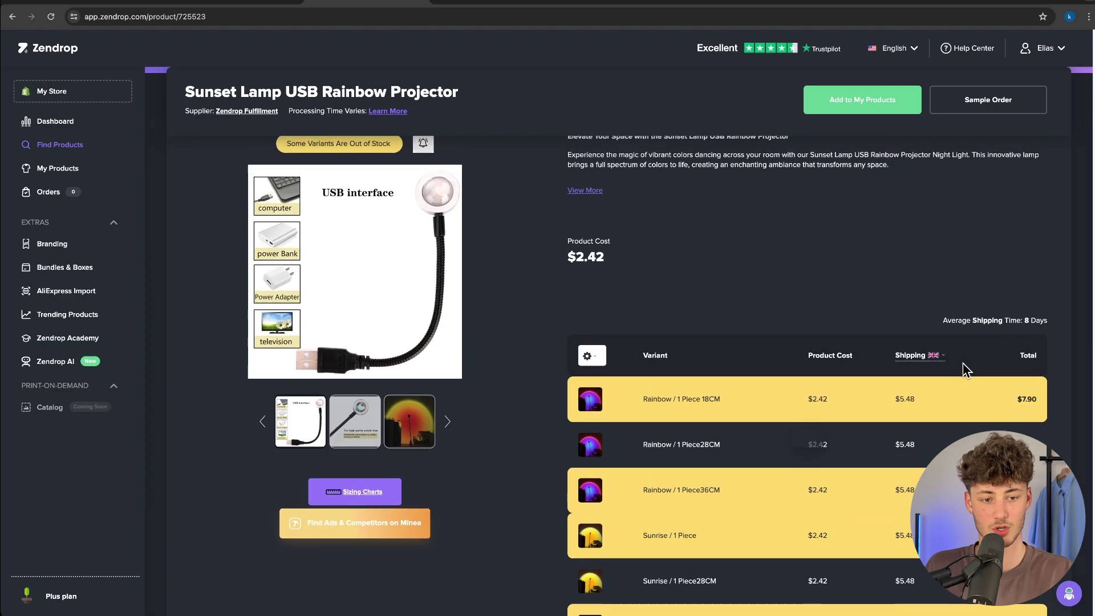
click(943, 356)
scroll(941, 427, down, 5)
scroll(937, 445, up, 5)
scroll(938, 444, down, 5)
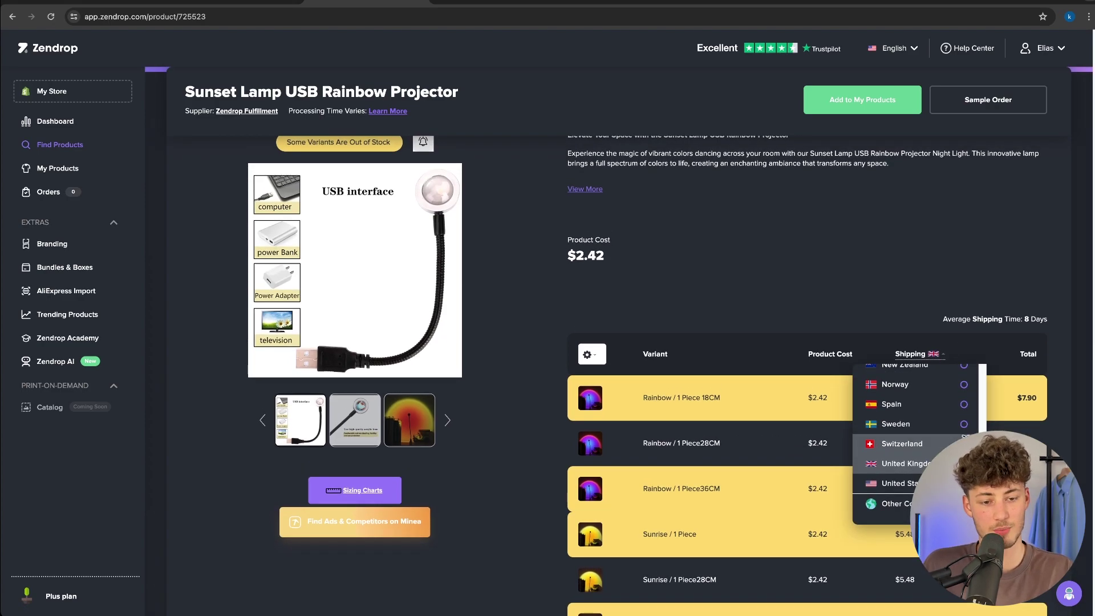
scroll(924, 456, up, 3)
click(988, 358)
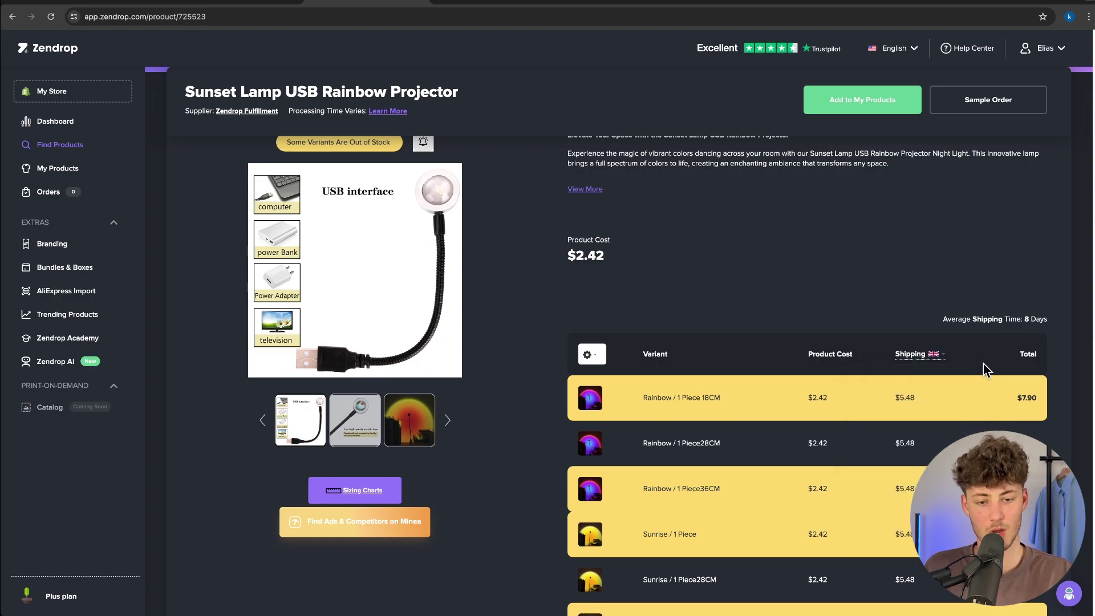
scroll(969, 358, down, 10)
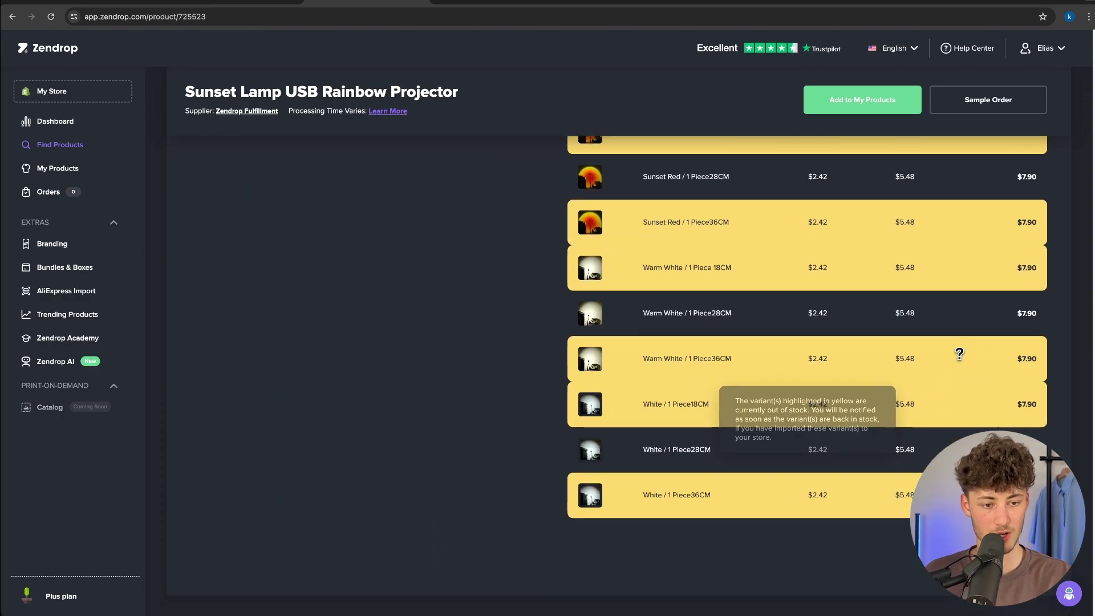
scroll(714, 512, up, 10)
scroll(819, 458, down, 3)
scroll(767, 401, up, 4)
scroll(741, 485, down, 1)
scroll(798, 456, up, 1)
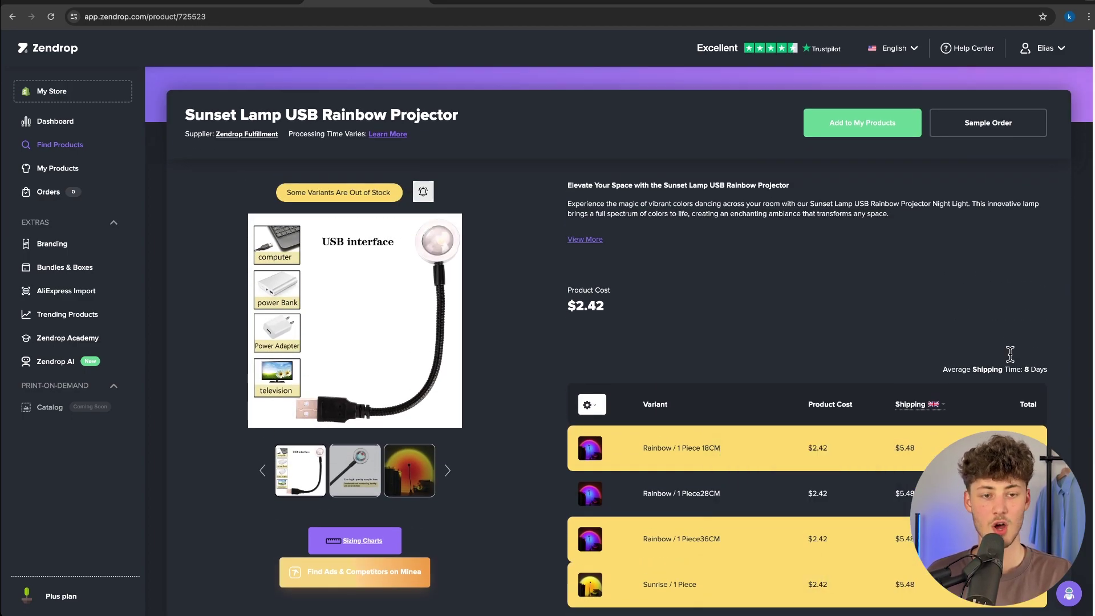
Add the Sunset Lamp USB Rainbow Projector to My Products, dismiss the sample order, and view the import list
click(862, 136)
click(995, 126)
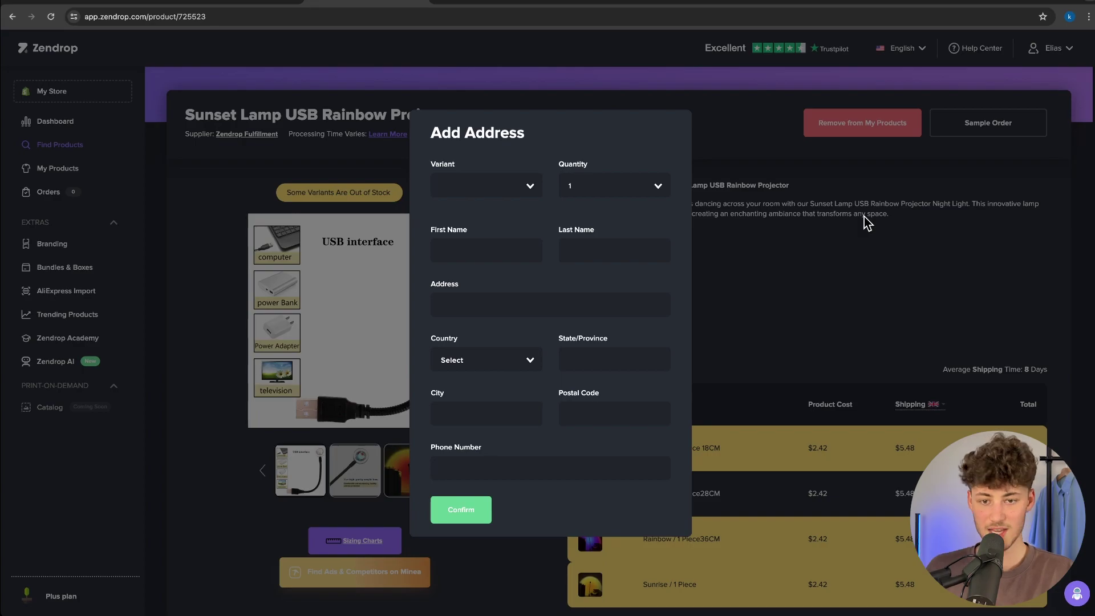
click(866, 223)
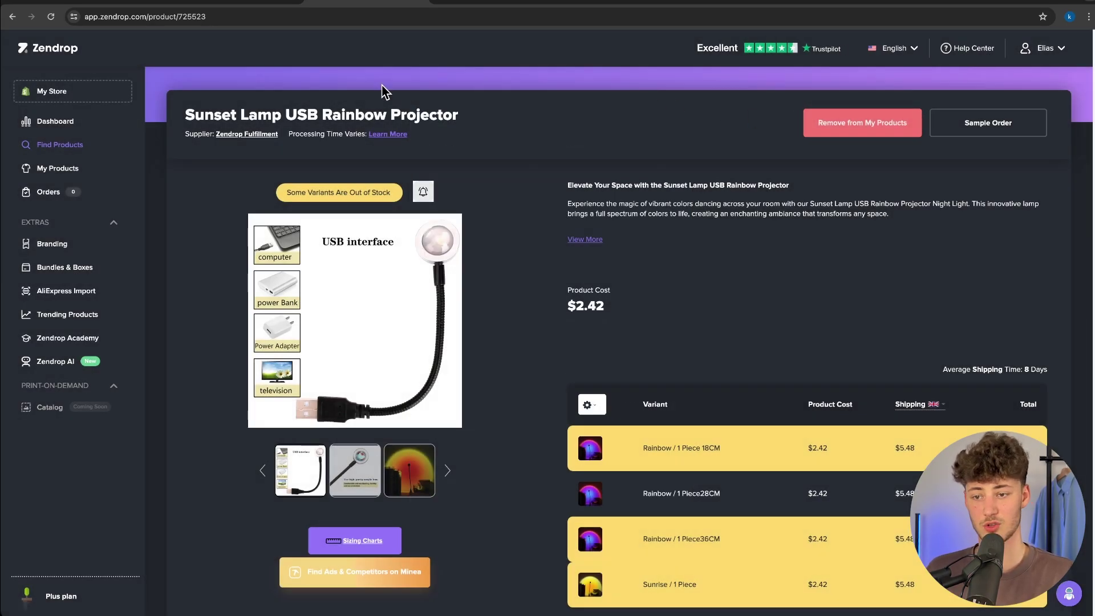
click(74, 169)
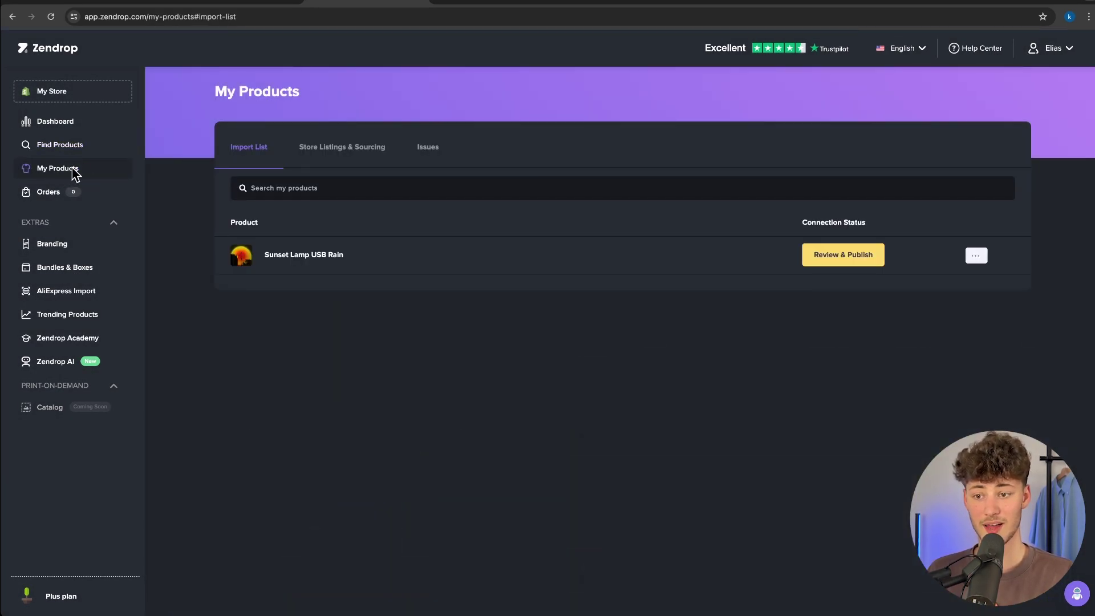
click(843, 255)
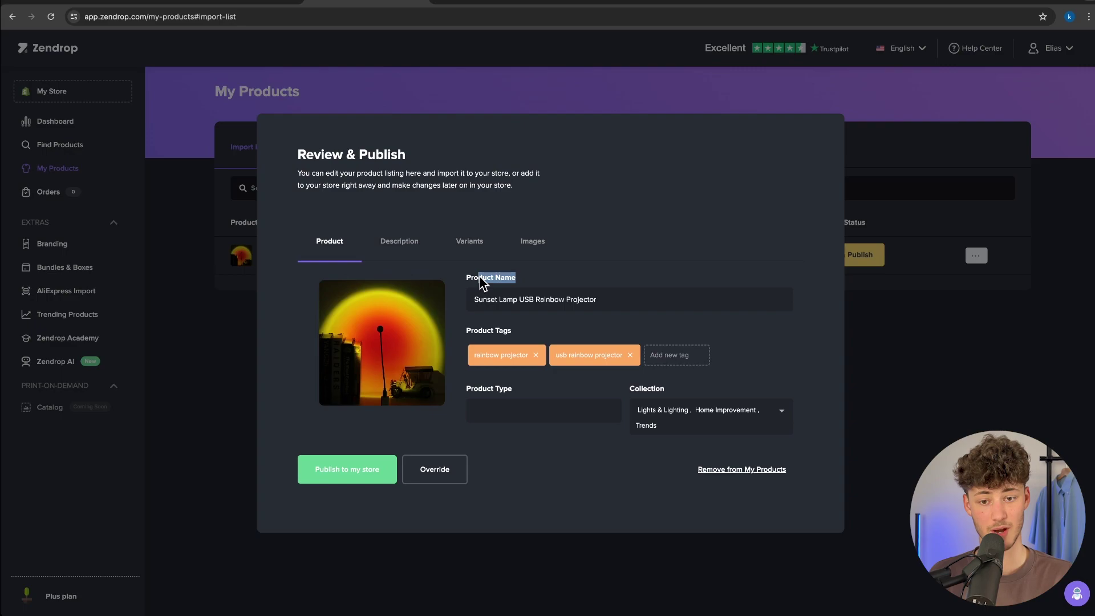
click(536, 355)
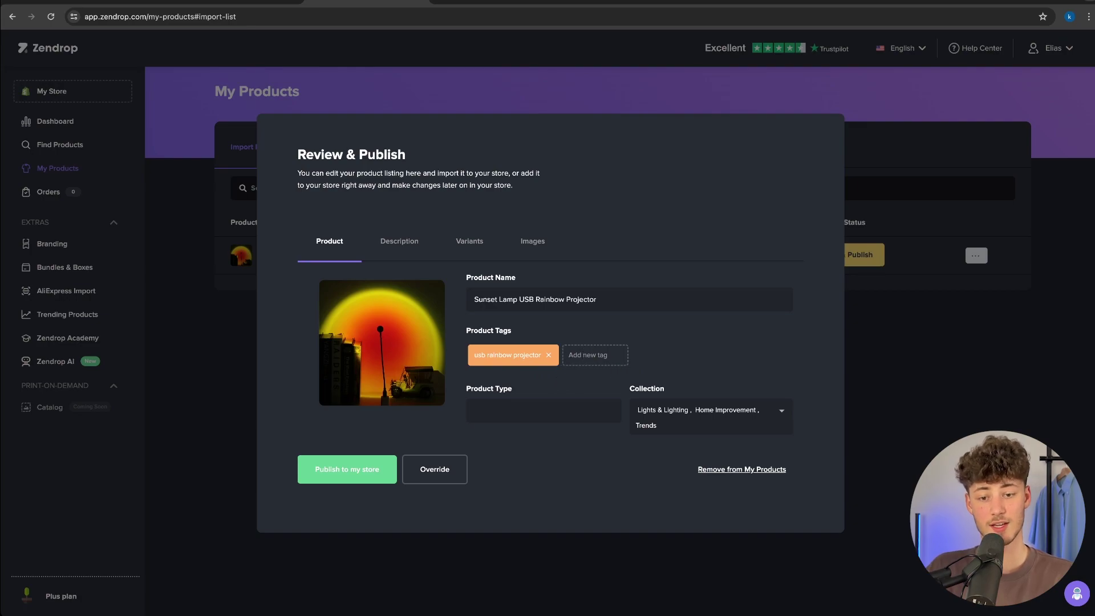
key(ctrl+a)
key(BackSpace)
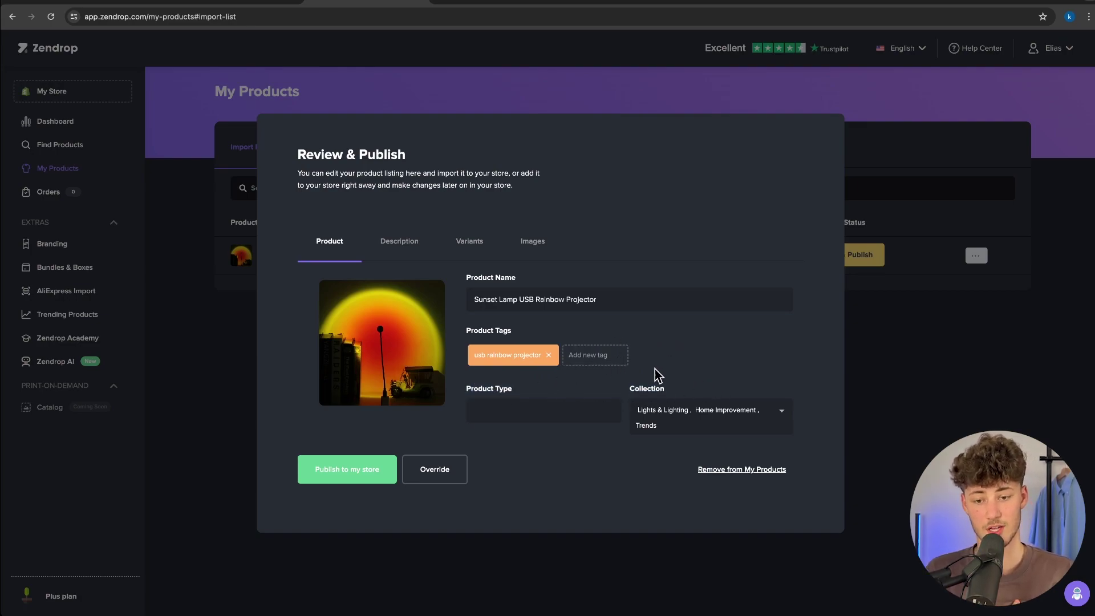
click(399, 240)
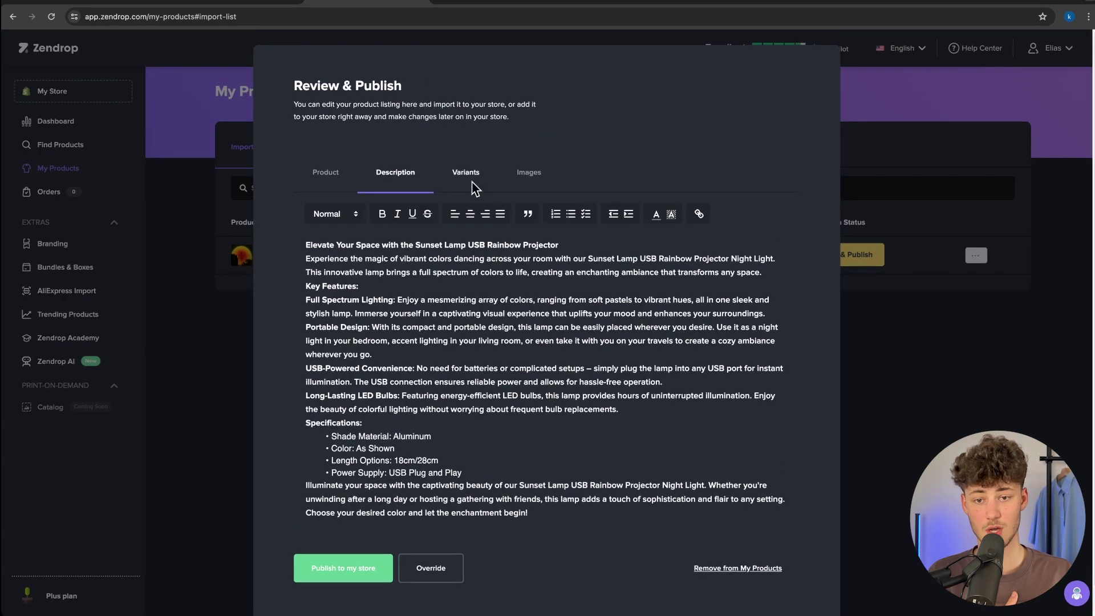
click(457, 176)
scroll(519, 336, down, 5)
scroll(530, 285, up, 5)
click(529, 172)
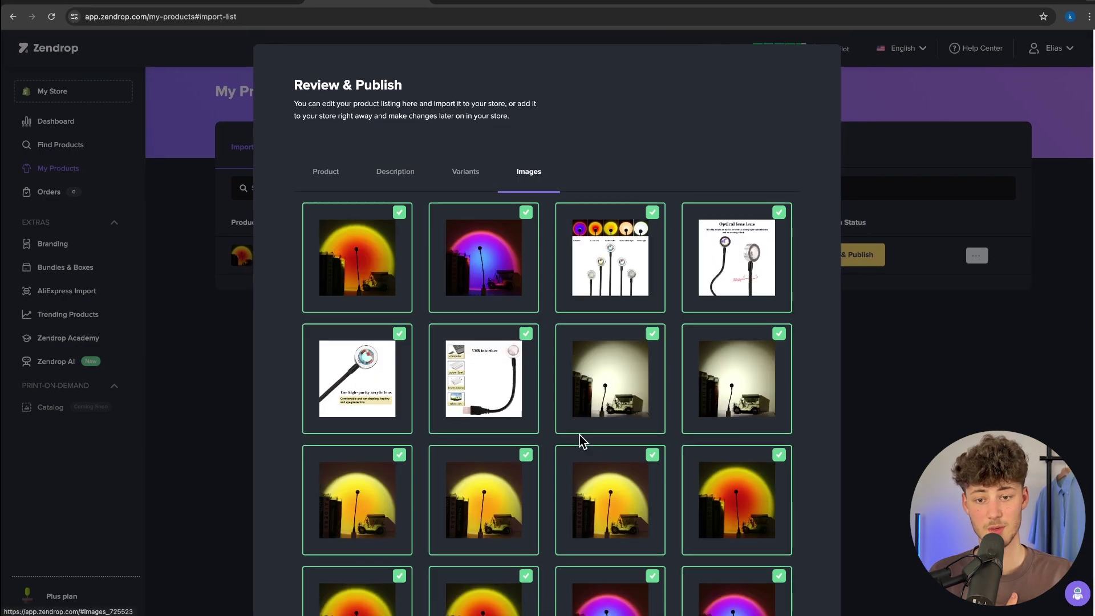
scroll(578, 442, down, 10)
scroll(579, 435, up, 10)
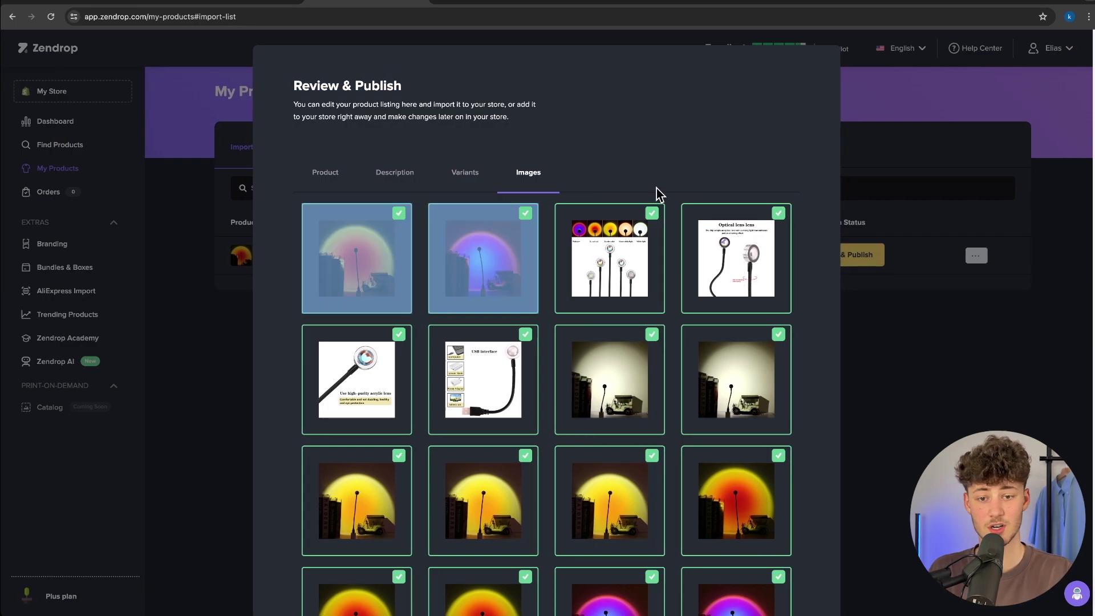
scroll(657, 159, down, 1)
scroll(657, 161, down, 10)
scroll(679, 252, up, 11)
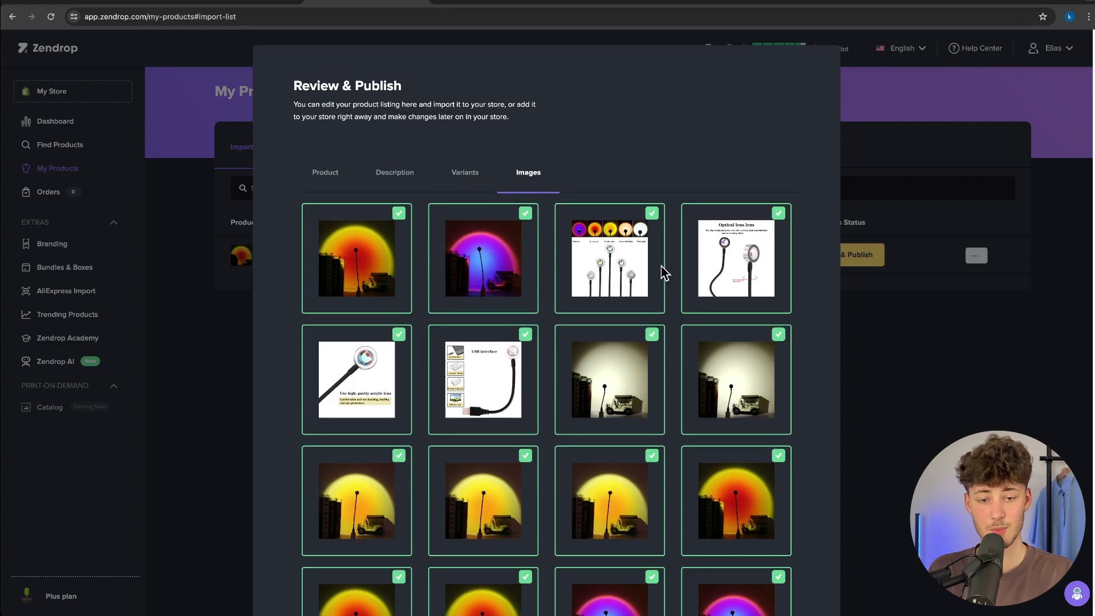
scroll(673, 279, down, 8)
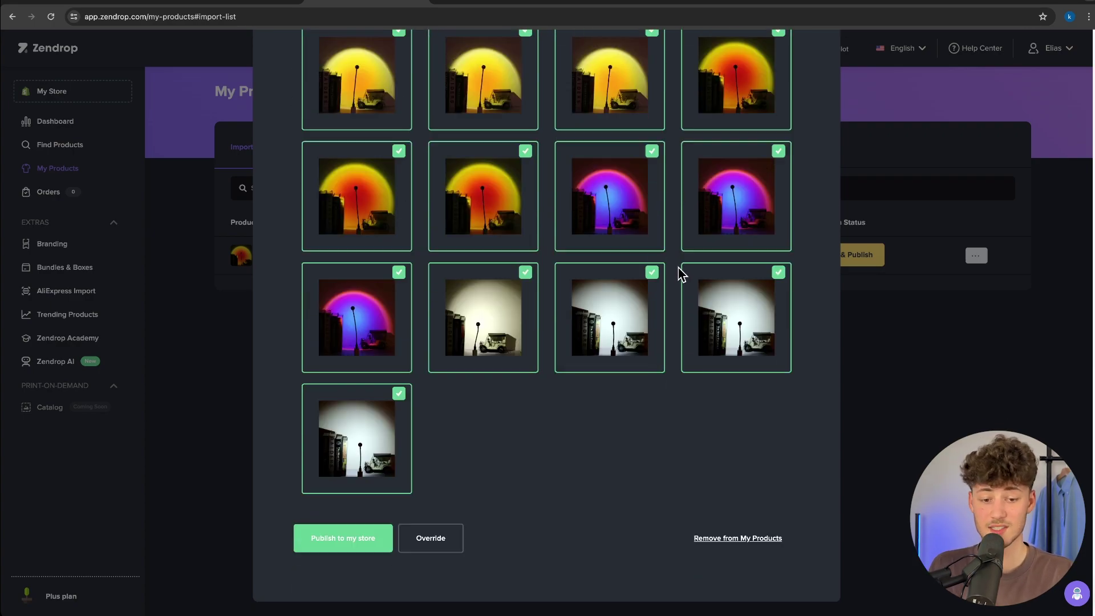
scroll(679, 268, up, 3)
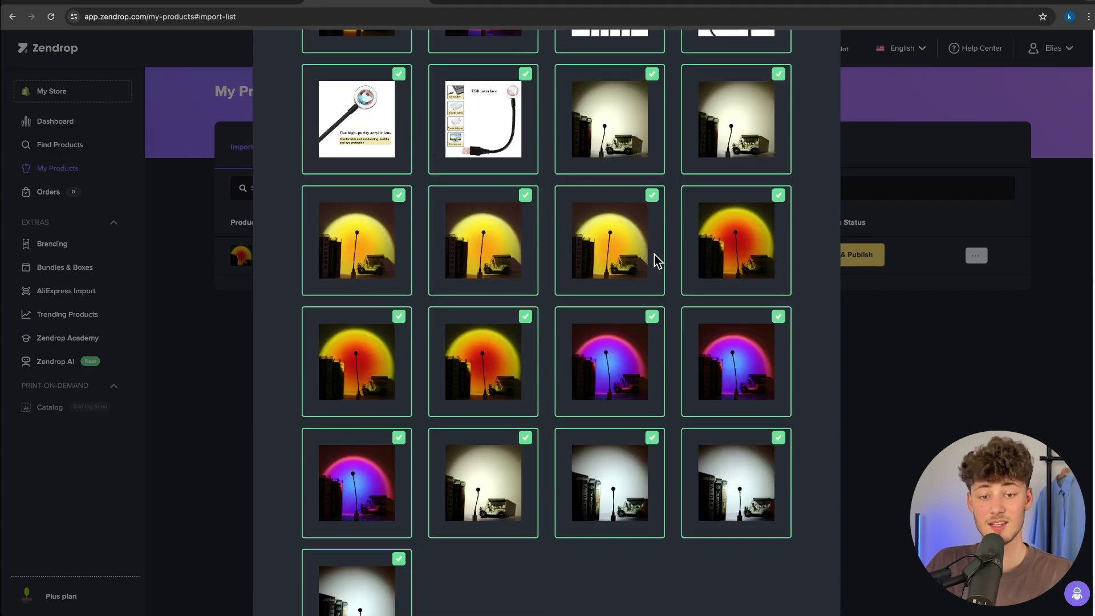
scroll(653, 267, down, 3)
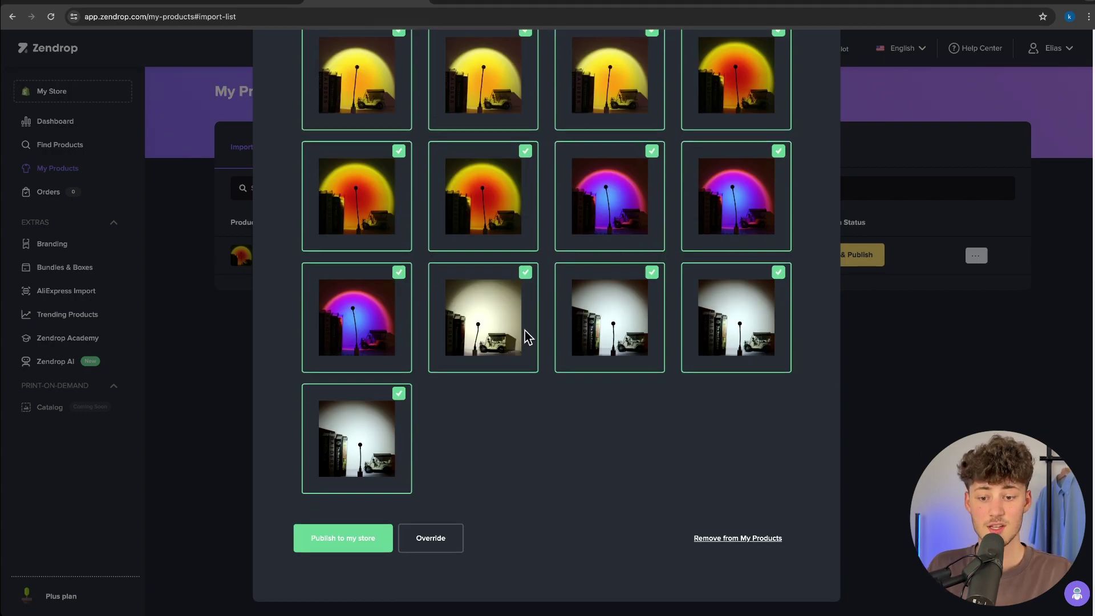
scroll(558, 268, up, 10)
scroll(519, 316, down, 10)
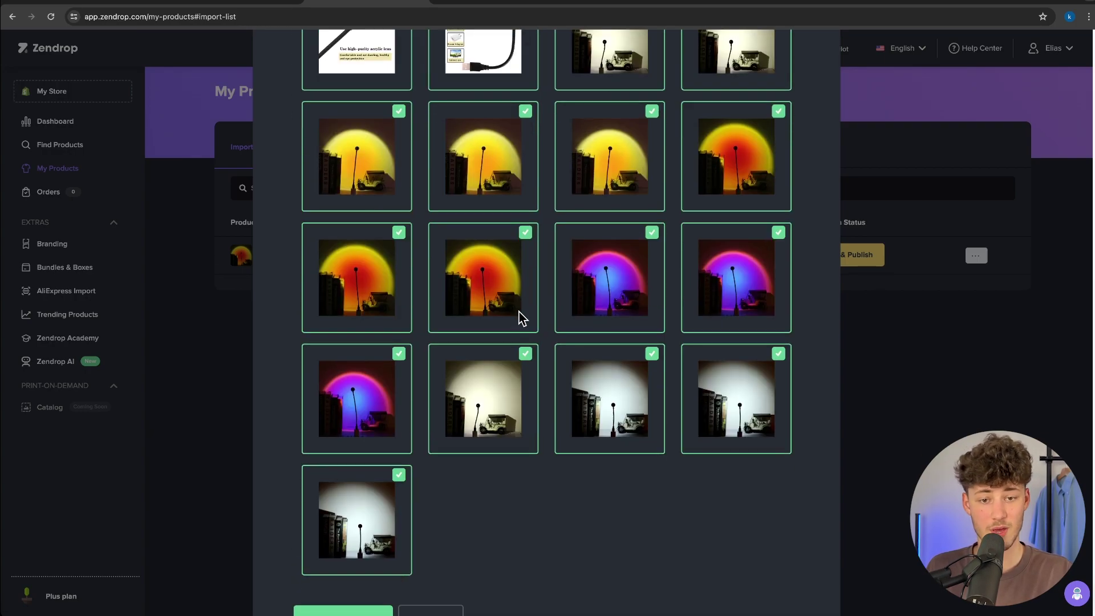
scroll(524, 322, down, 2)
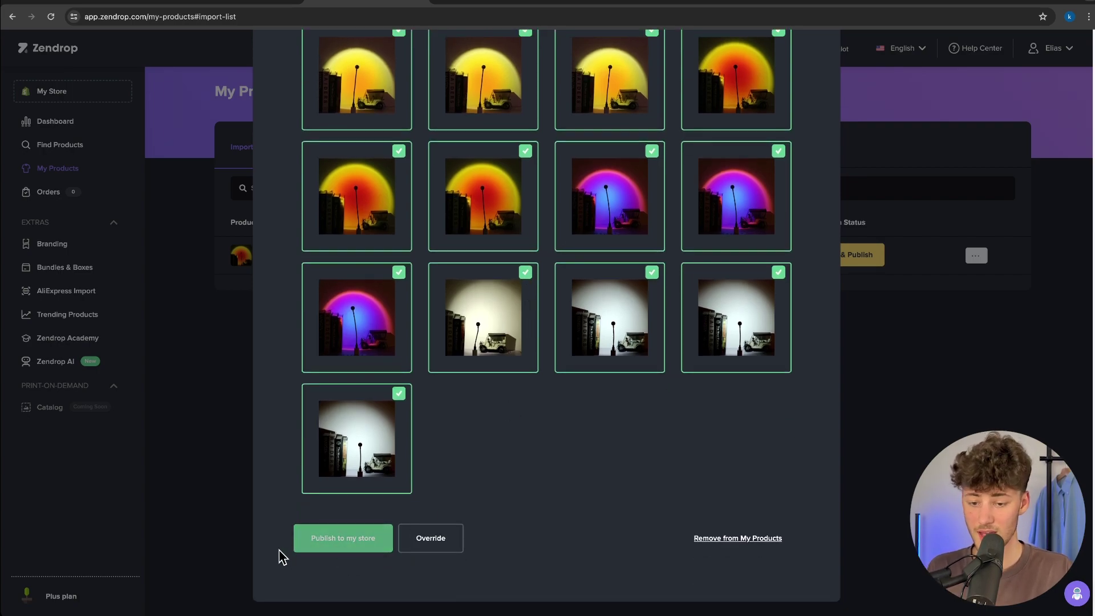
Publish the sunset lamp to the store and confirm the PLEASE READ inventory notice
click(319, 544)
drag(479, 236, 641, 347)
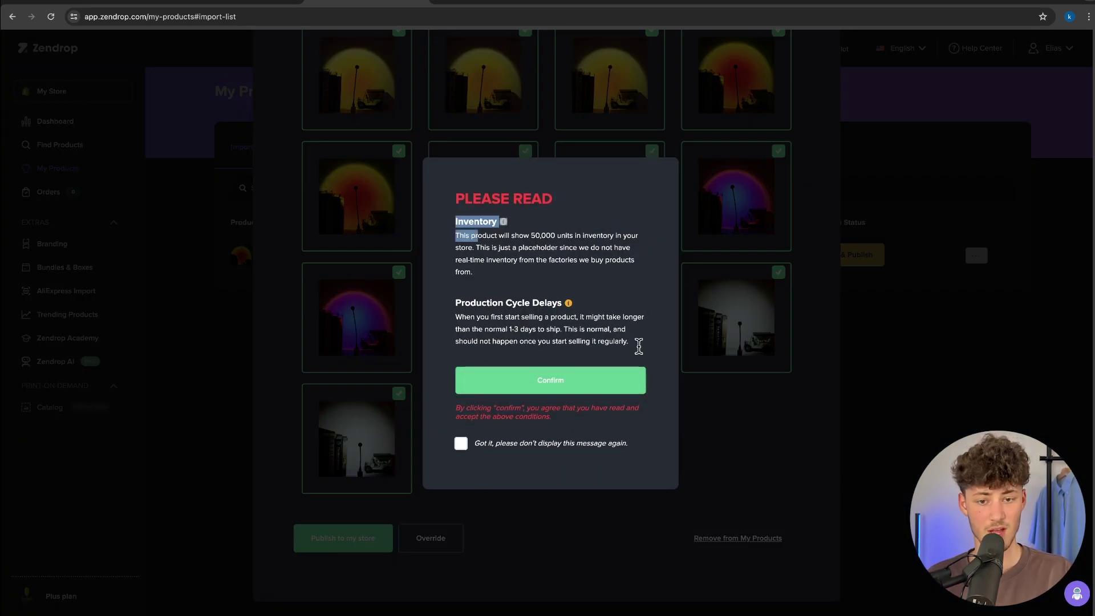
click(655, 359)
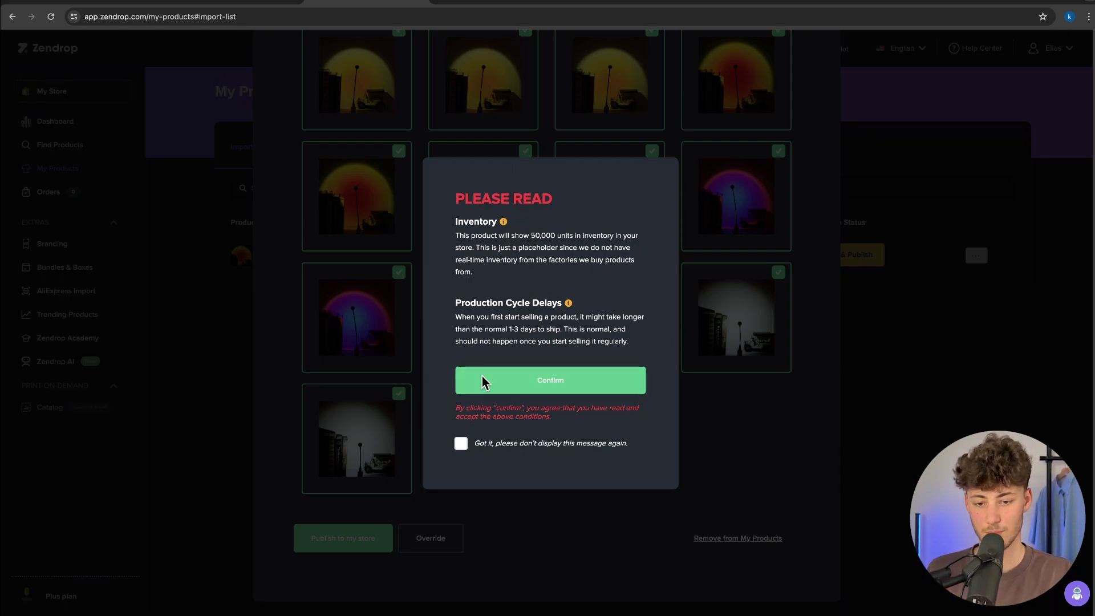
click(556, 381)
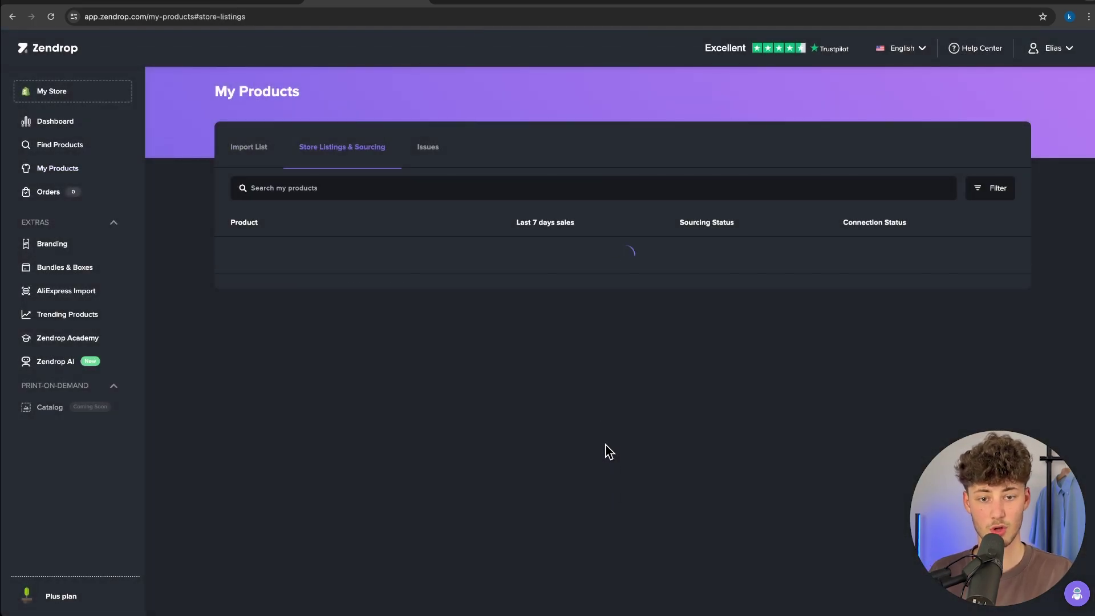
In Shopify admin, refresh Products, open Sunset Lamp USB Rainbow Projector and enlarge its first photo
click(582, 2)
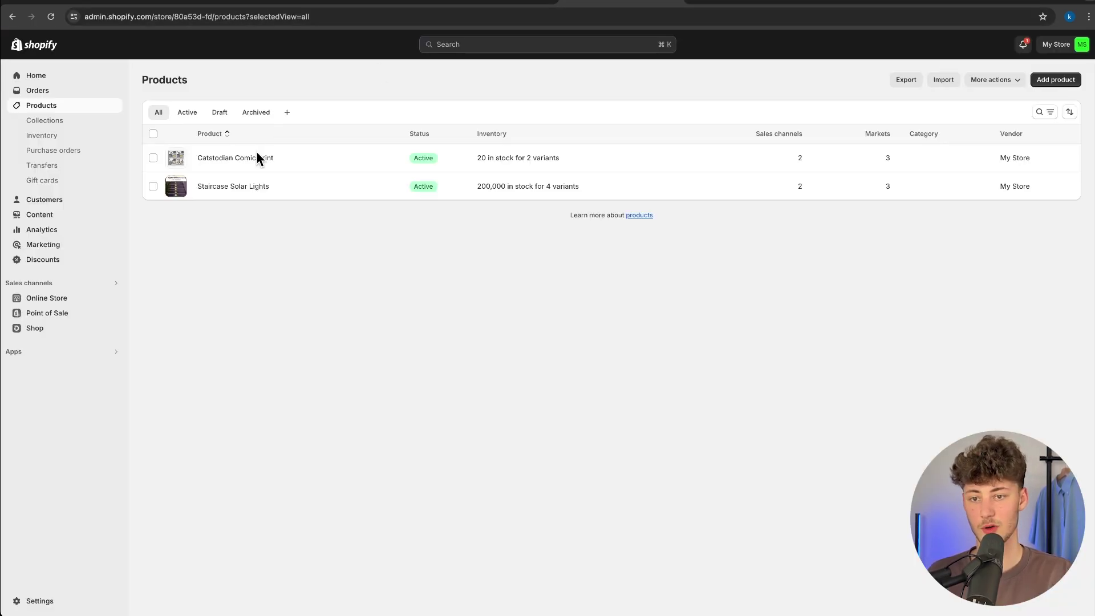
key(super+r)
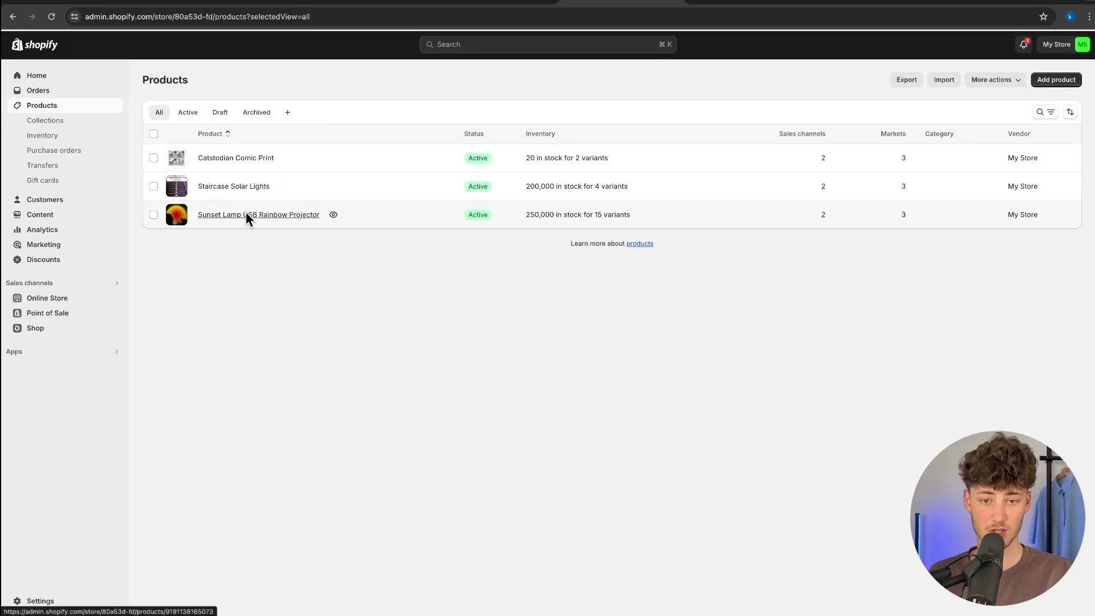
click(245, 213)
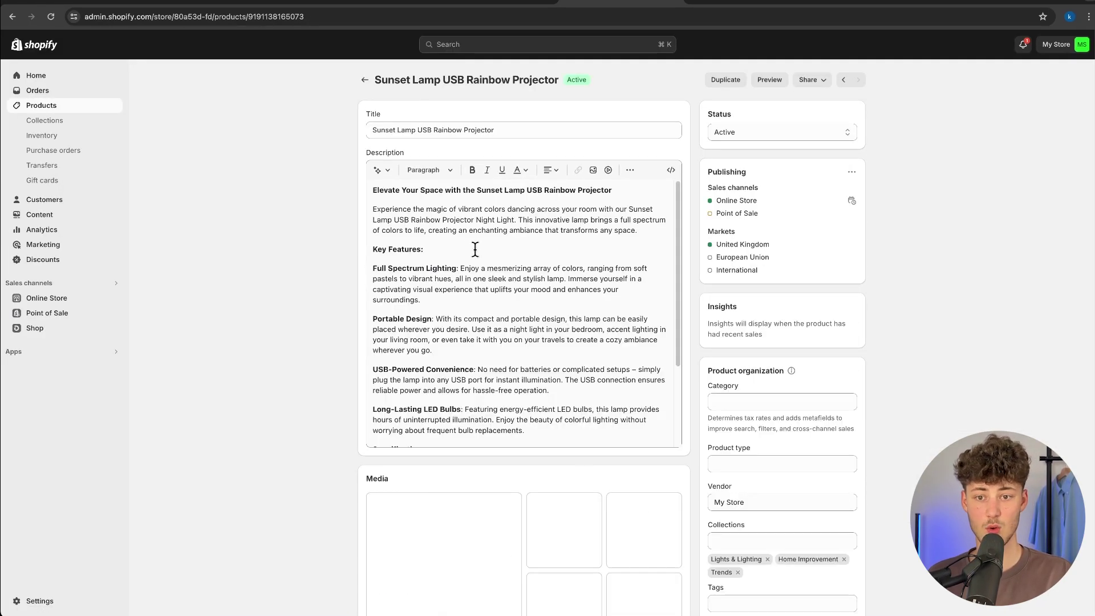
scroll(368, 254, down, 10)
scroll(399, 285, down, 5)
scroll(479, 205, up, 5)
click(479, 331)
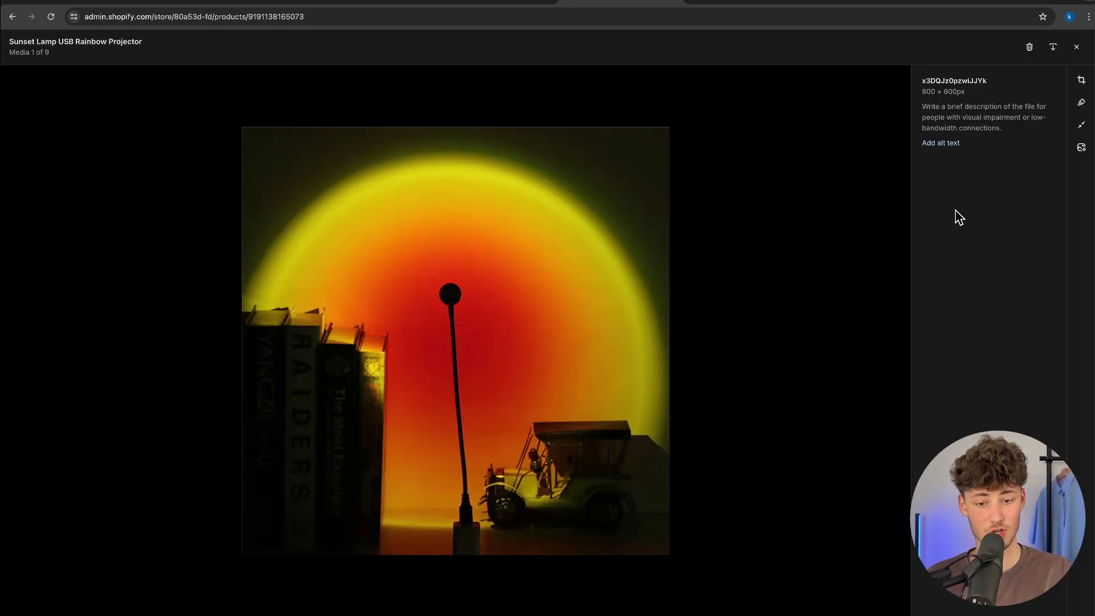
click(1076, 47)
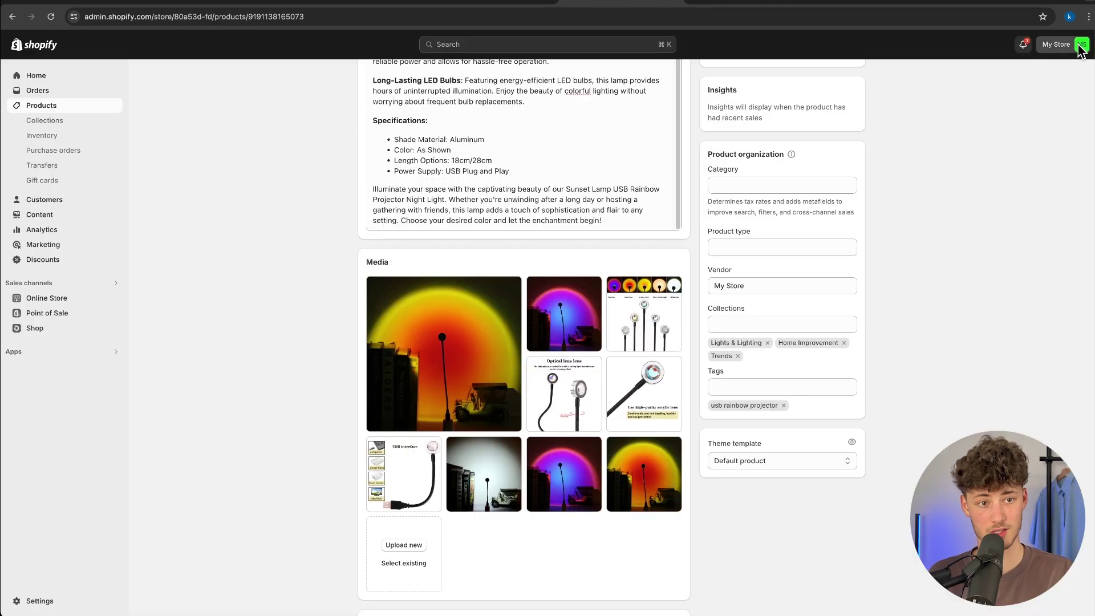
Review the lamp's description, media and variants, then go back to Zendrop
scroll(873, 214, down, 5)
scroll(874, 212, up, 5)
scroll(428, 237, up, 5)
scroll(603, 309, down, 10)
scroll(575, 314, up, 7)
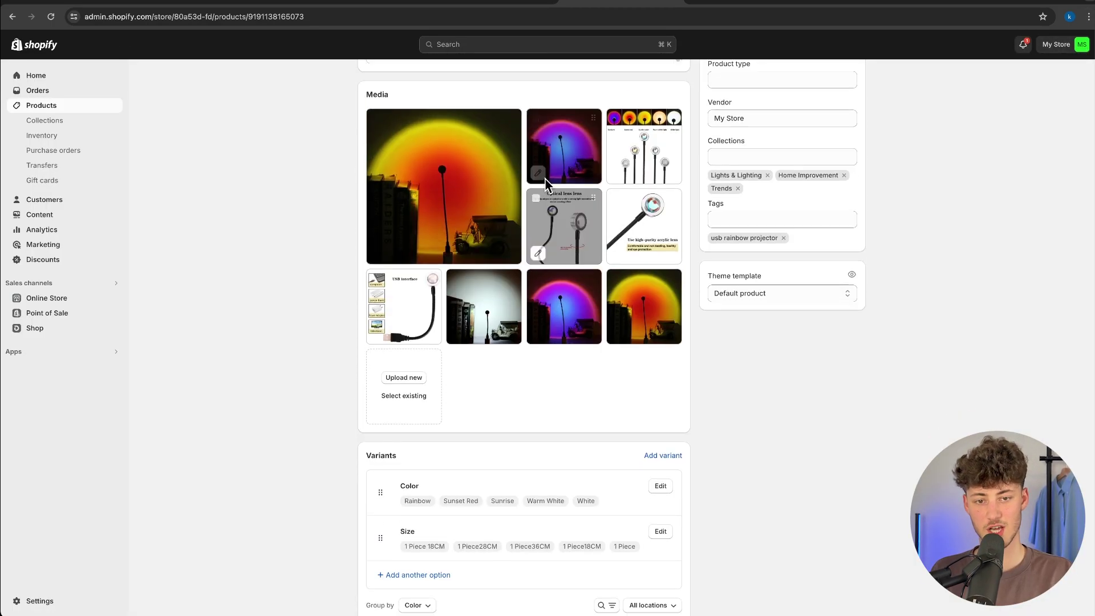
scroll(550, 290, up, 4)
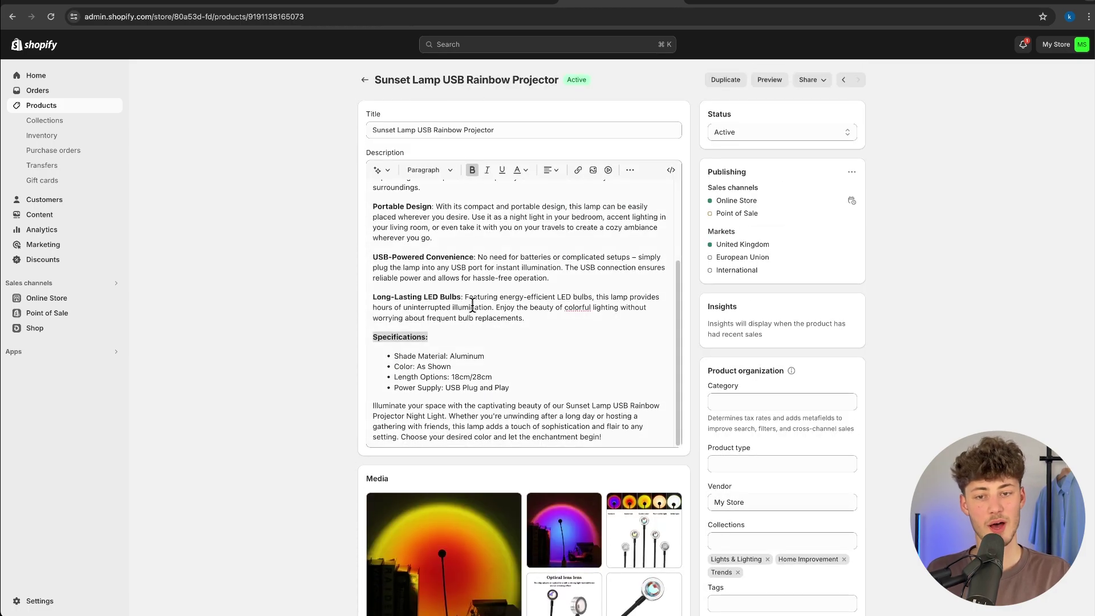
click(467, 303)
scroll(991, 333, down, 10)
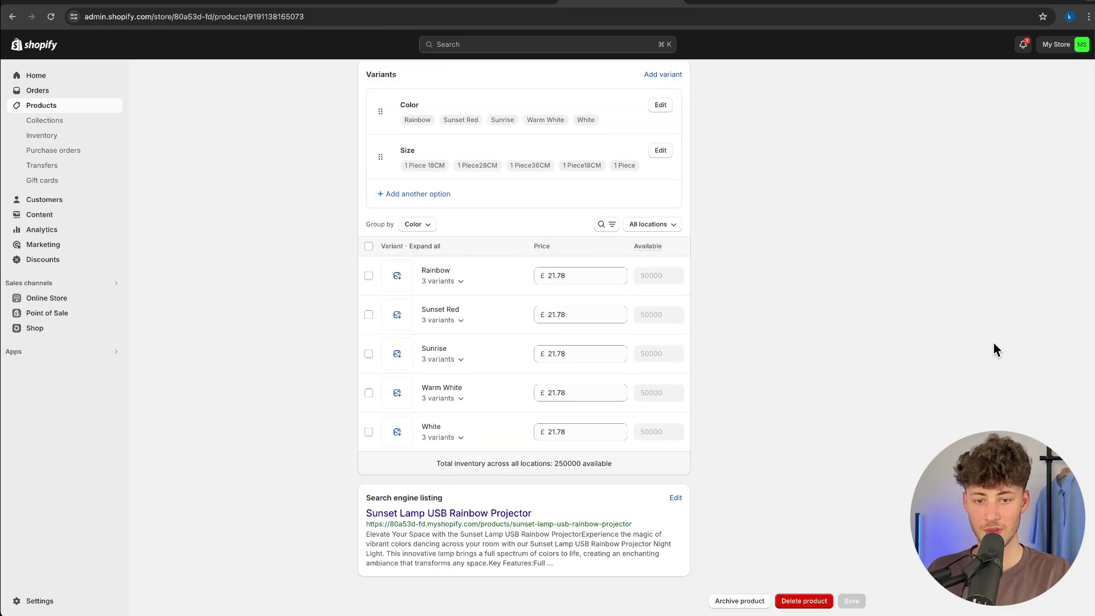
scroll(985, 351, up, 4)
scroll(984, 351, up, 5)
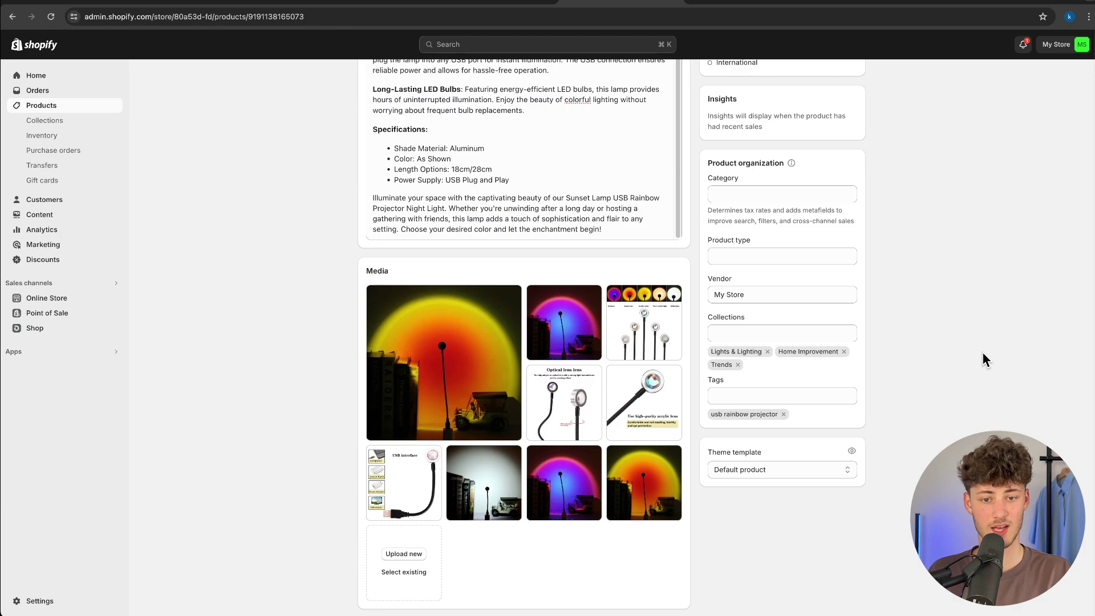
scroll(983, 352, down, 6)
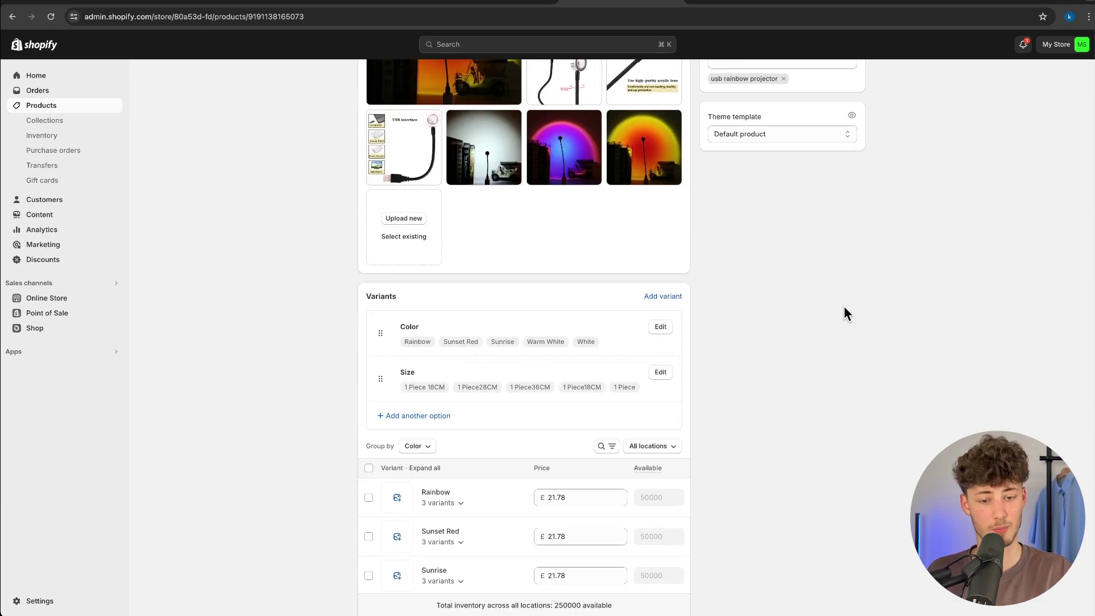
scroll(844, 307, down, 4)
scroll(809, 267, up, 9)
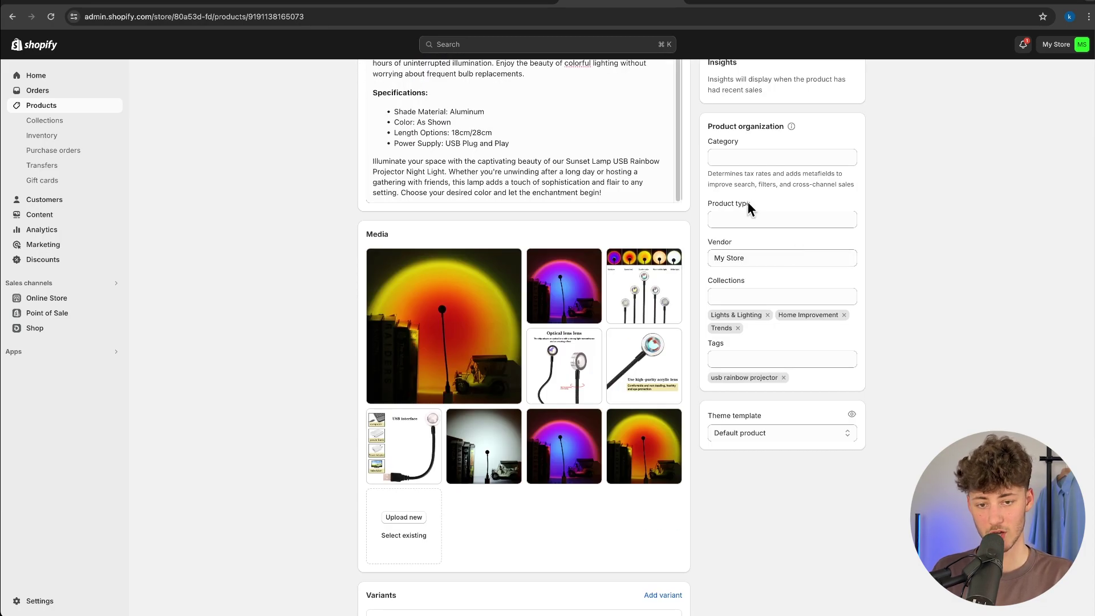
scroll(292, 214, up, 3)
scroll(294, 171, up, 1)
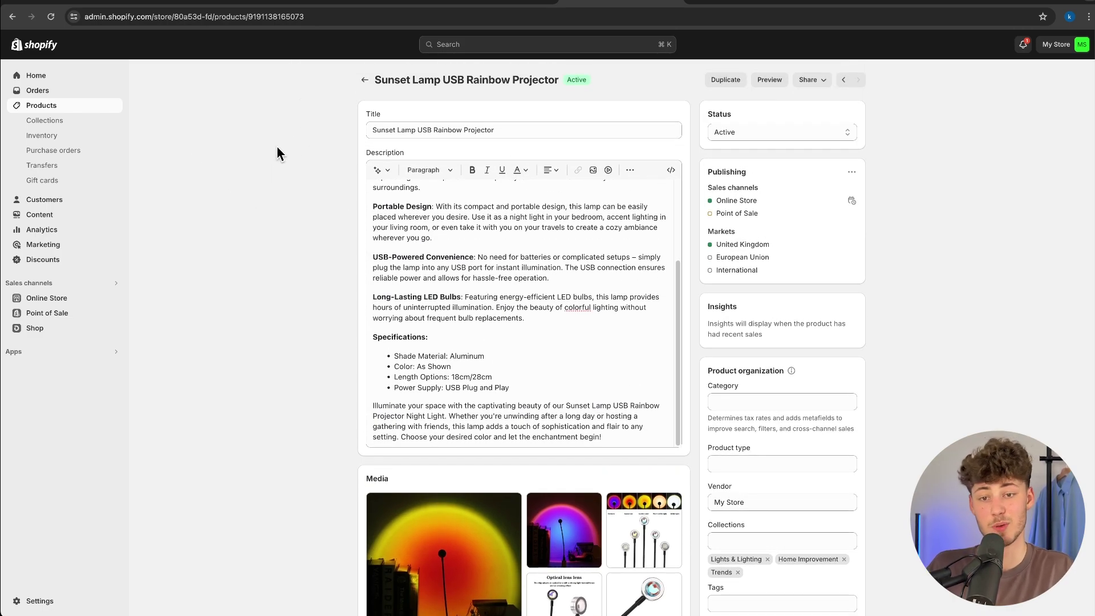
click(356, 3)
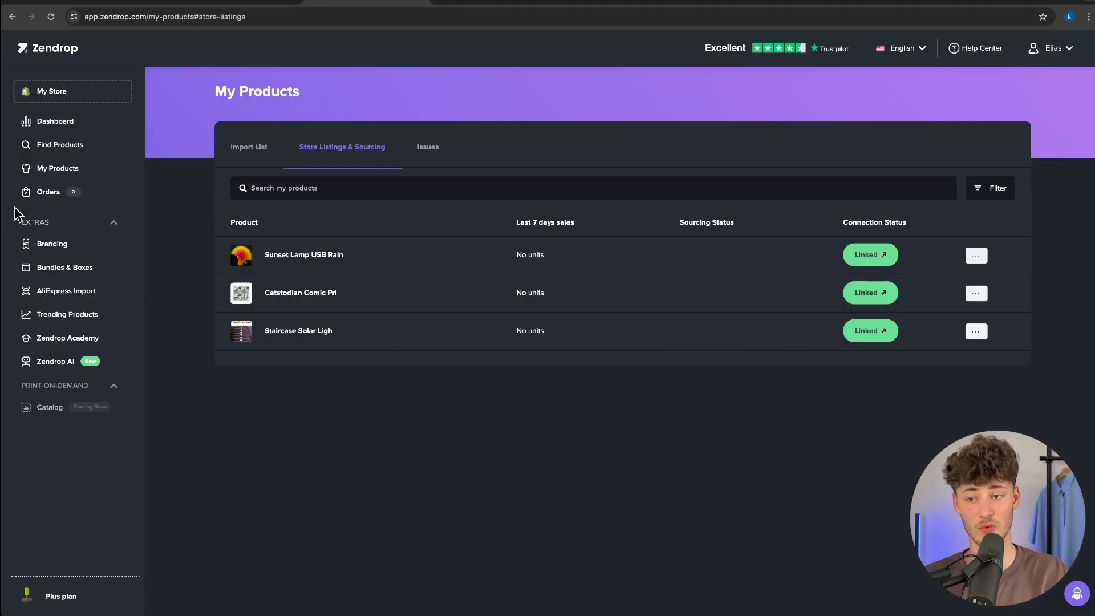
Open Orders and expand and collapse the $15.69 order to view its lamp items
click(47, 192)
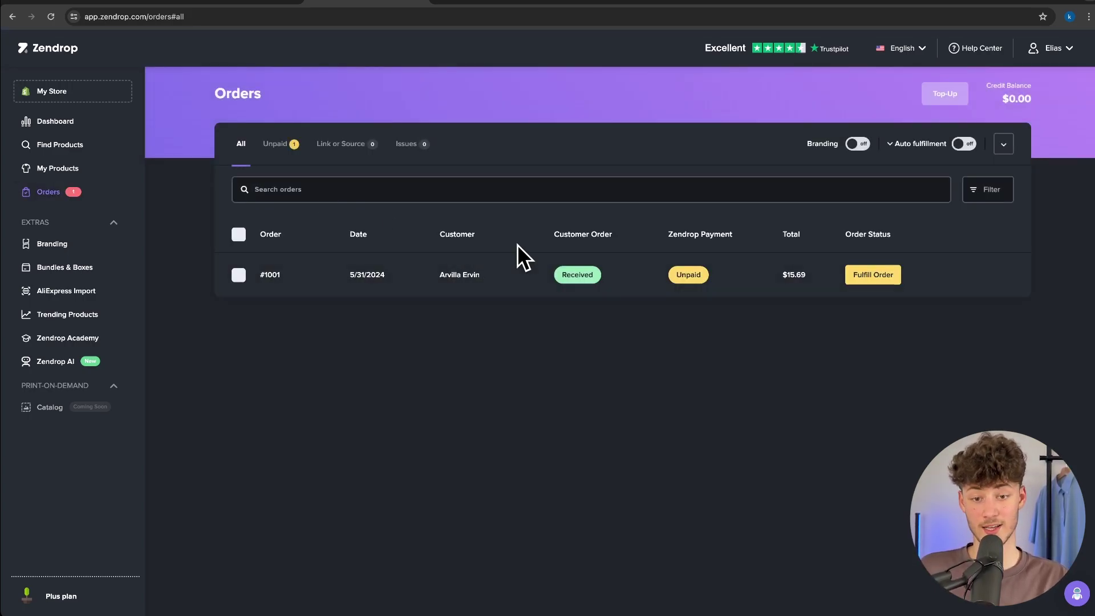
click(320, 283)
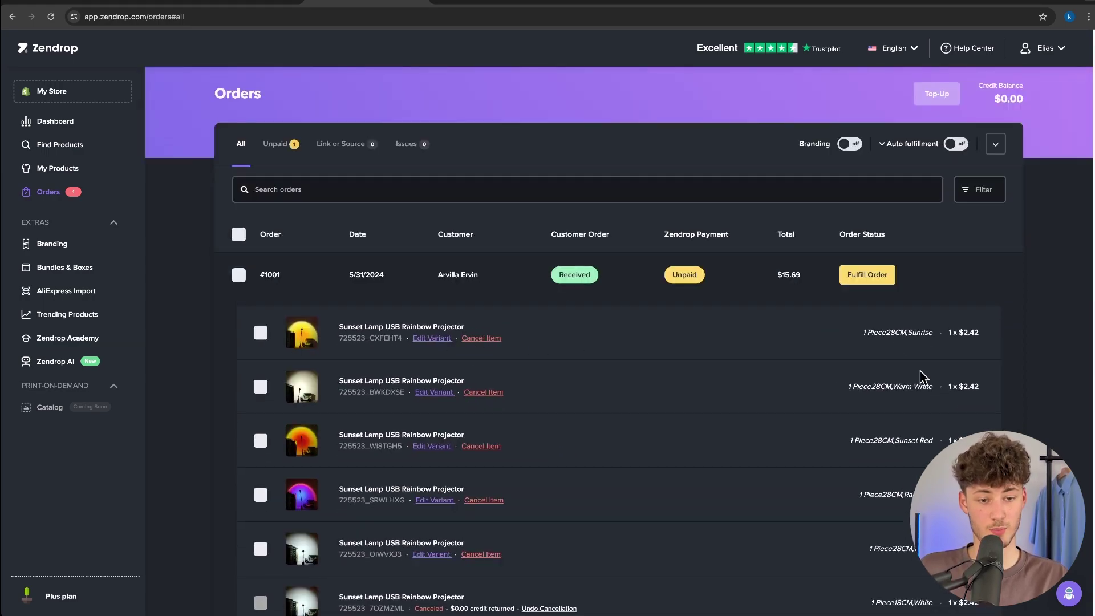
click(300, 281)
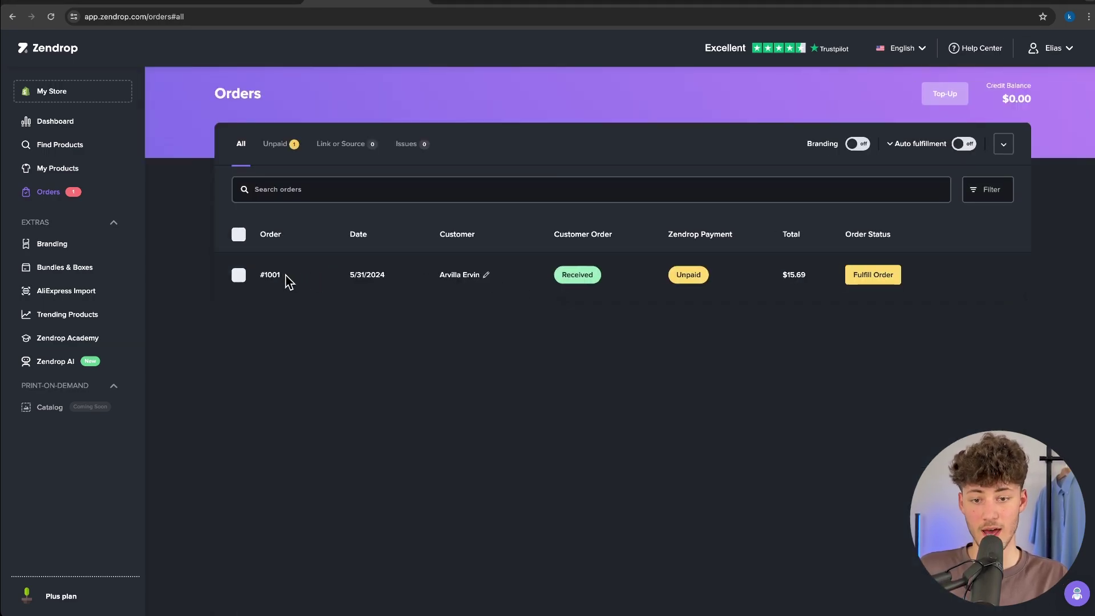
drag(779, 235, 811, 242)
drag(771, 285, 816, 293)
click(815, 291)
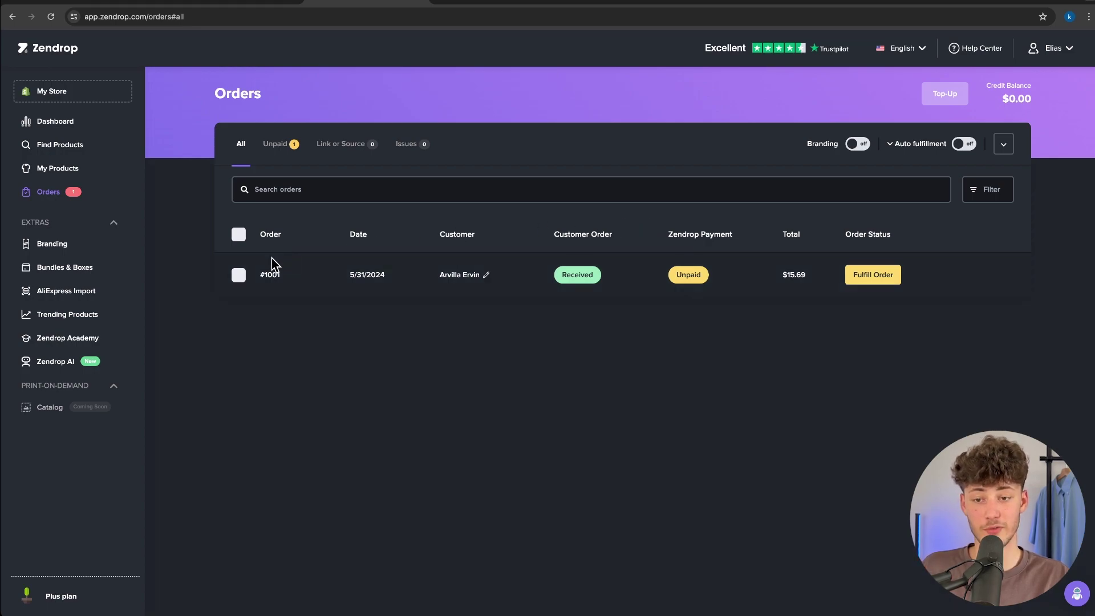
Select the order, review the Auto fulfillment options, then filter orders to Unpaid
click(239, 275)
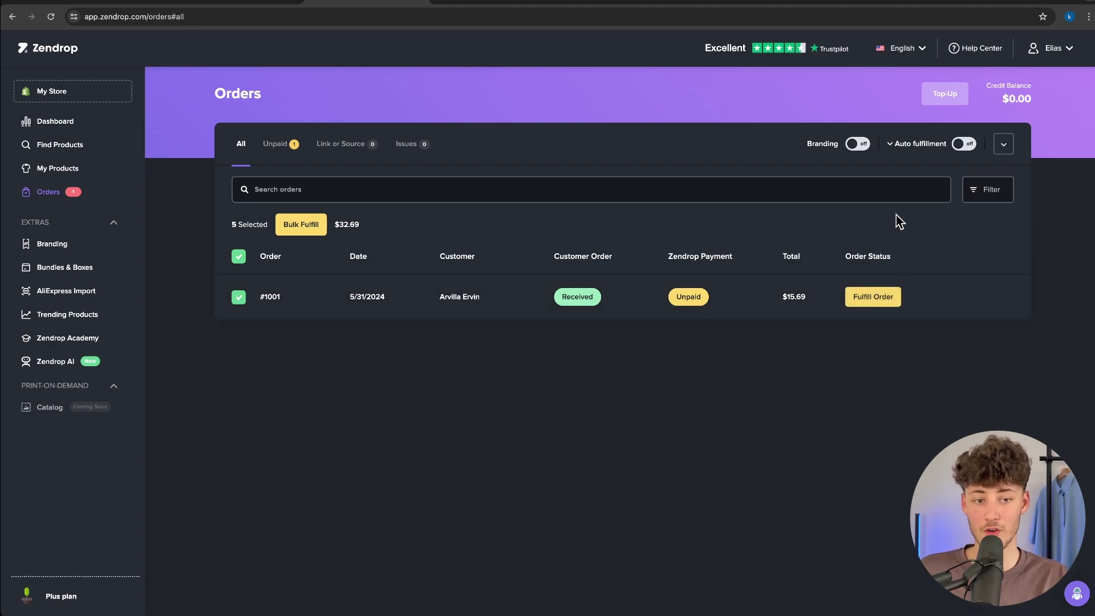
click(896, 147)
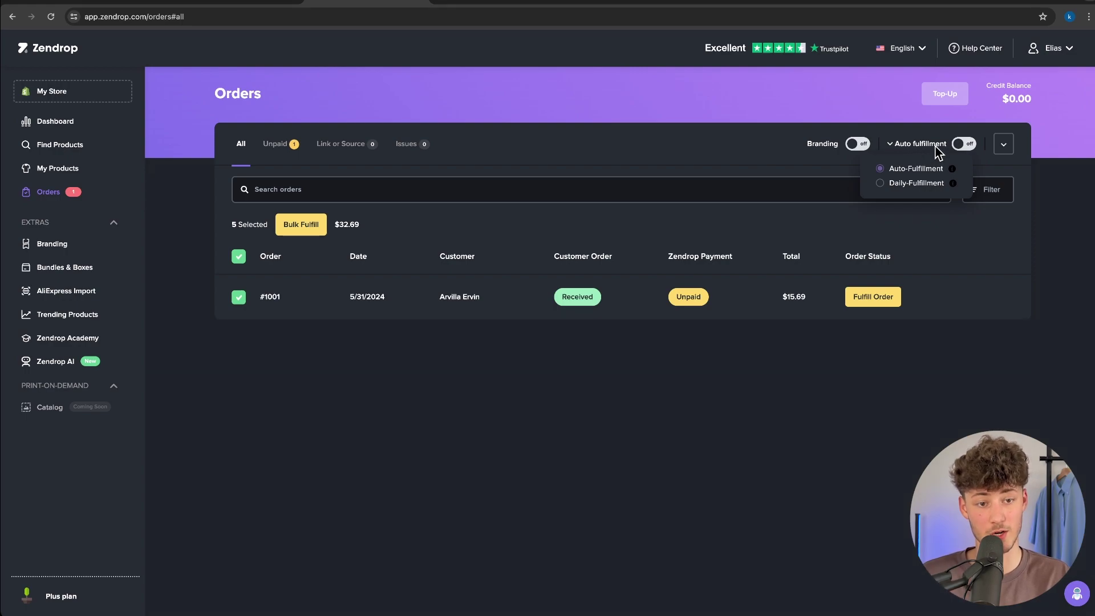
mouse_move(951, 168)
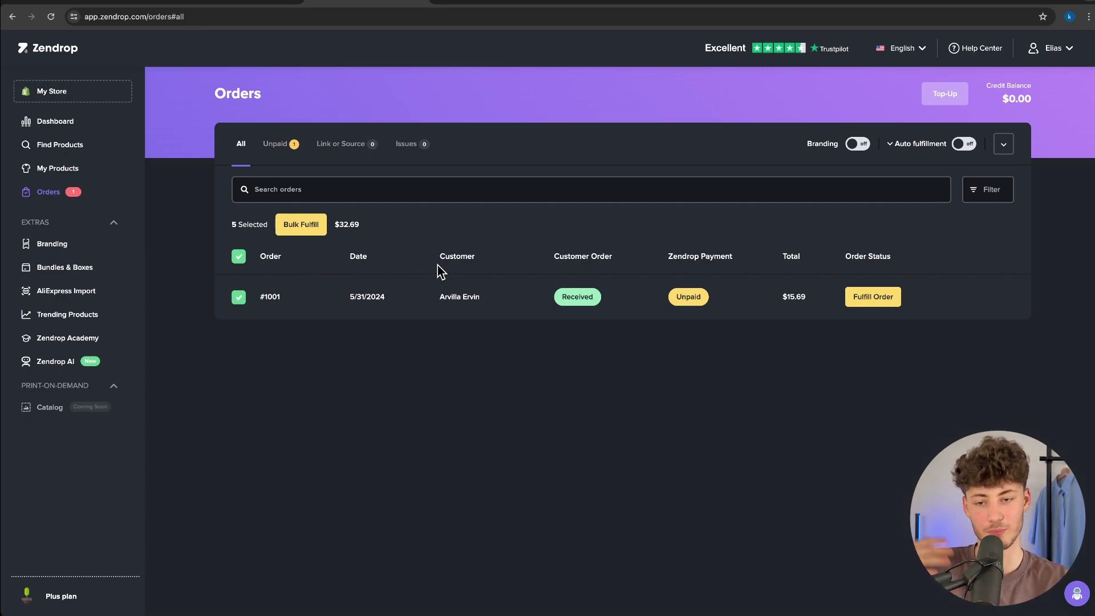
click(283, 143)
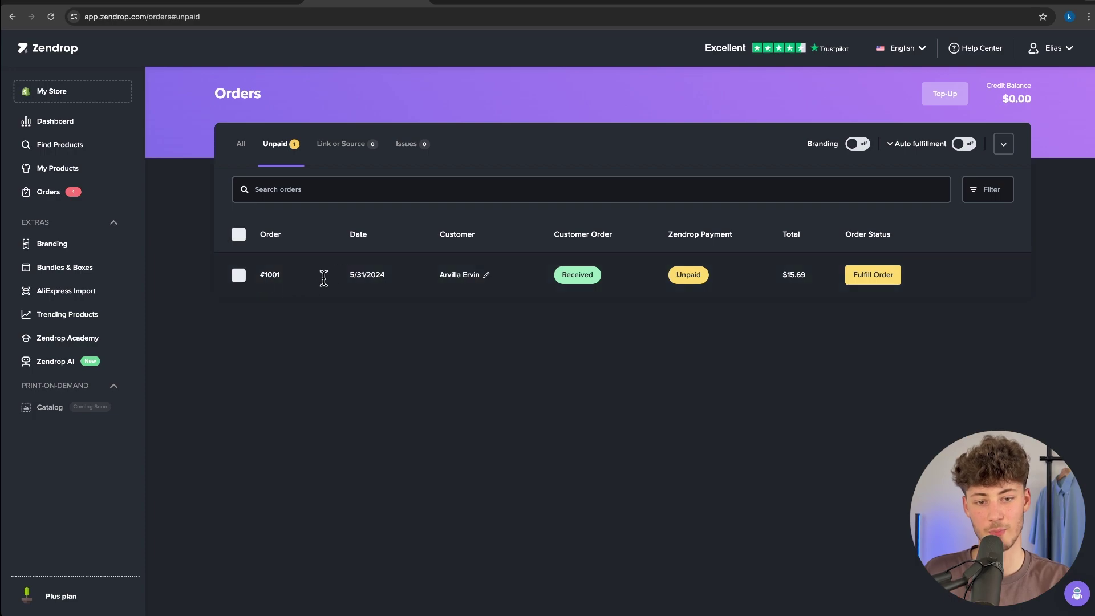
Check the Link or Source and Issues order tabs, both of which are empty
click(341, 143)
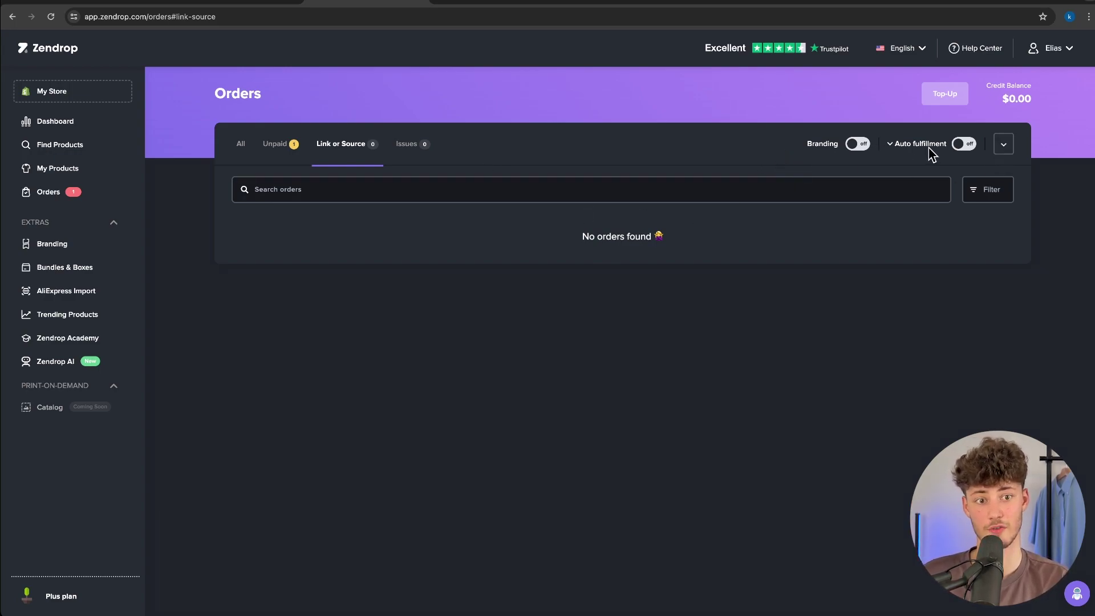
click(429, 152)
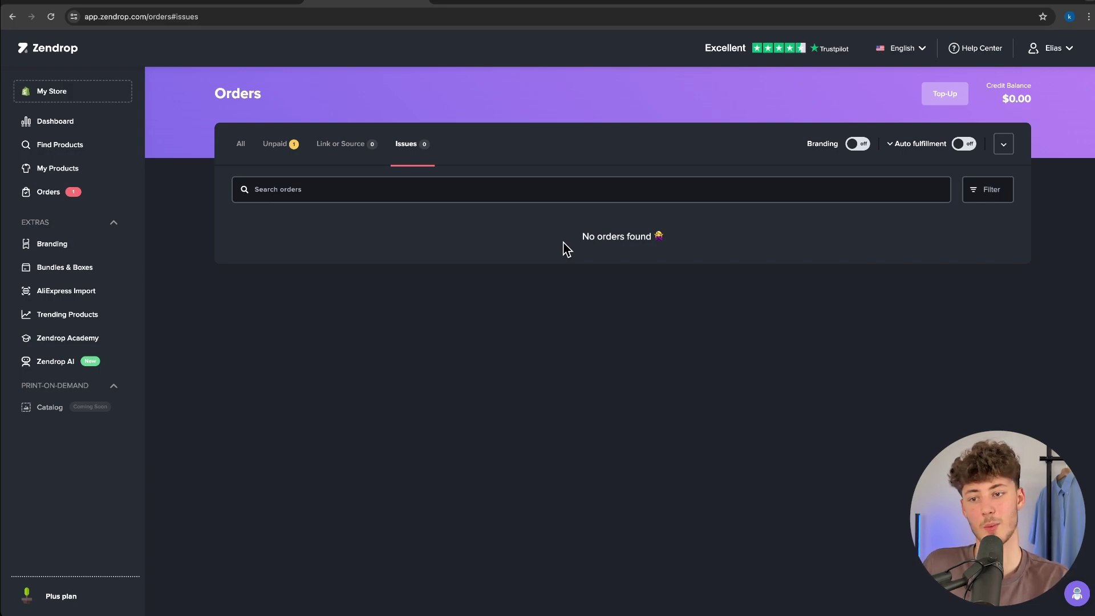
Leave Orders via the Branding page and reach Bundles & Boxes with its Product Bundles guide
mouse_move(804, 142)
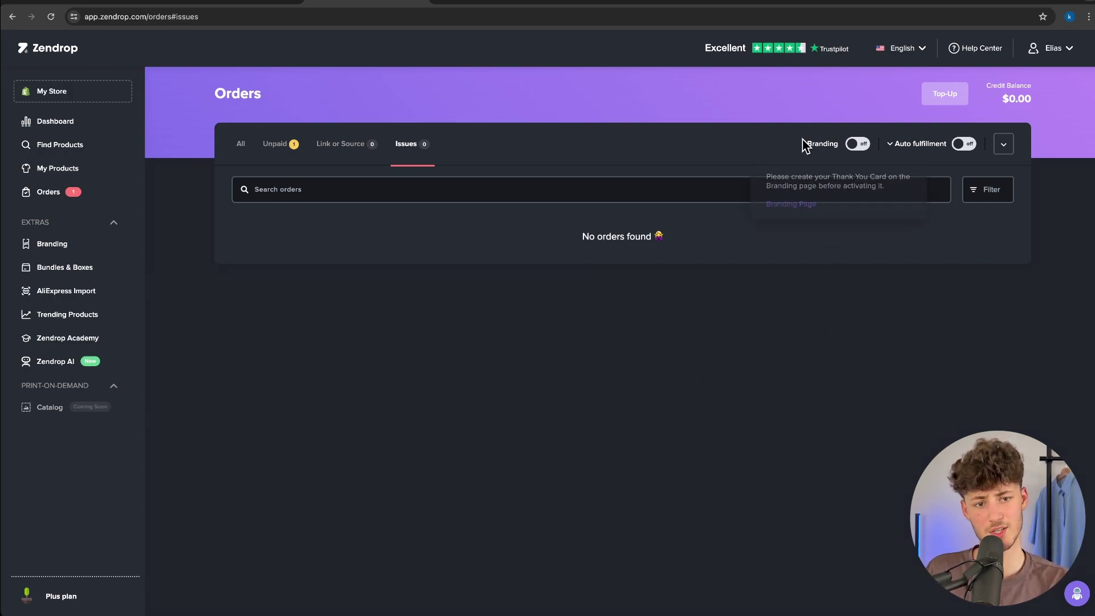
drag(804, 142, 839, 148)
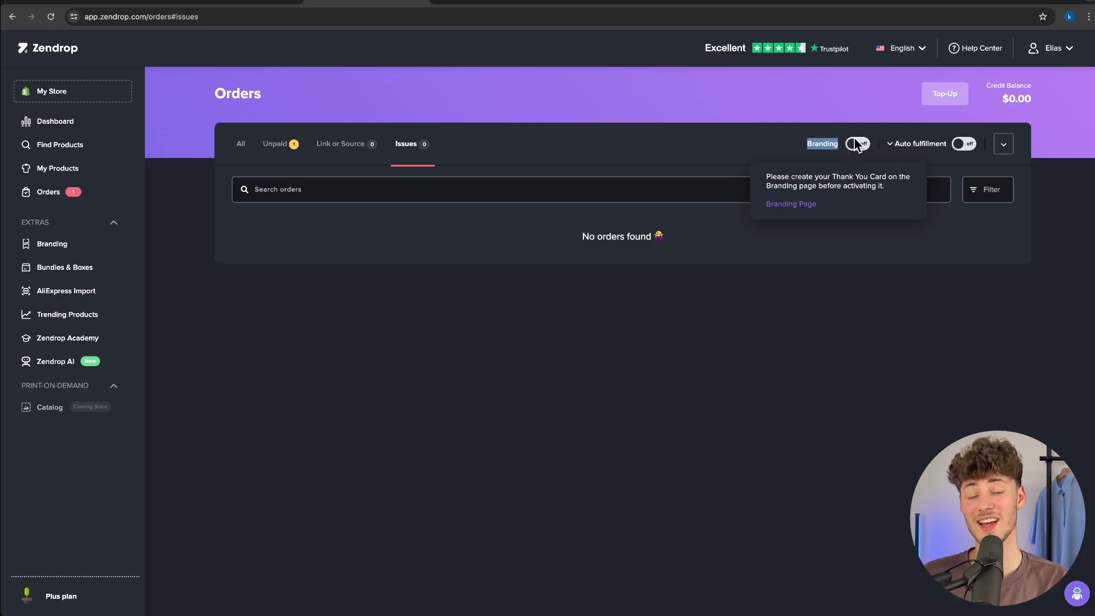
click(579, 135)
click(80, 250)
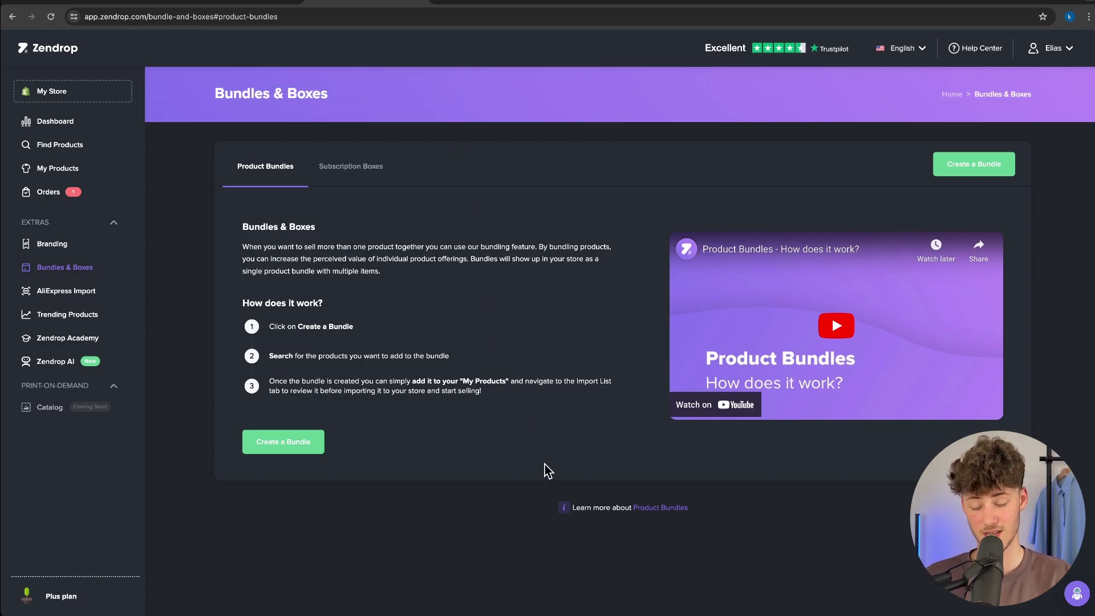
Start a subscription box and find no bundles available to assign to Month 1
click(356, 167)
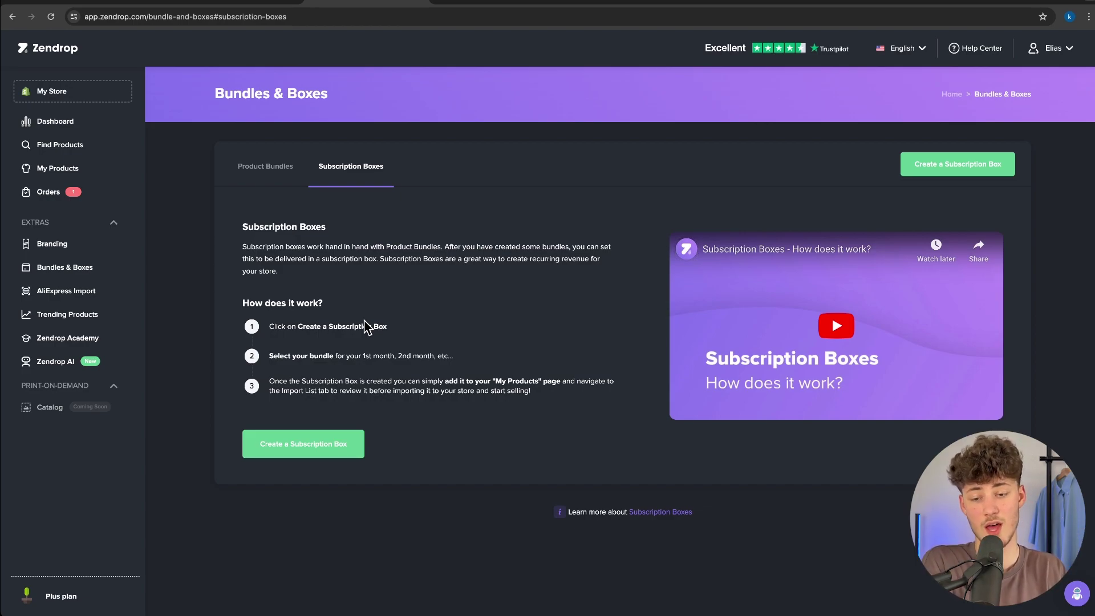
click(294, 444)
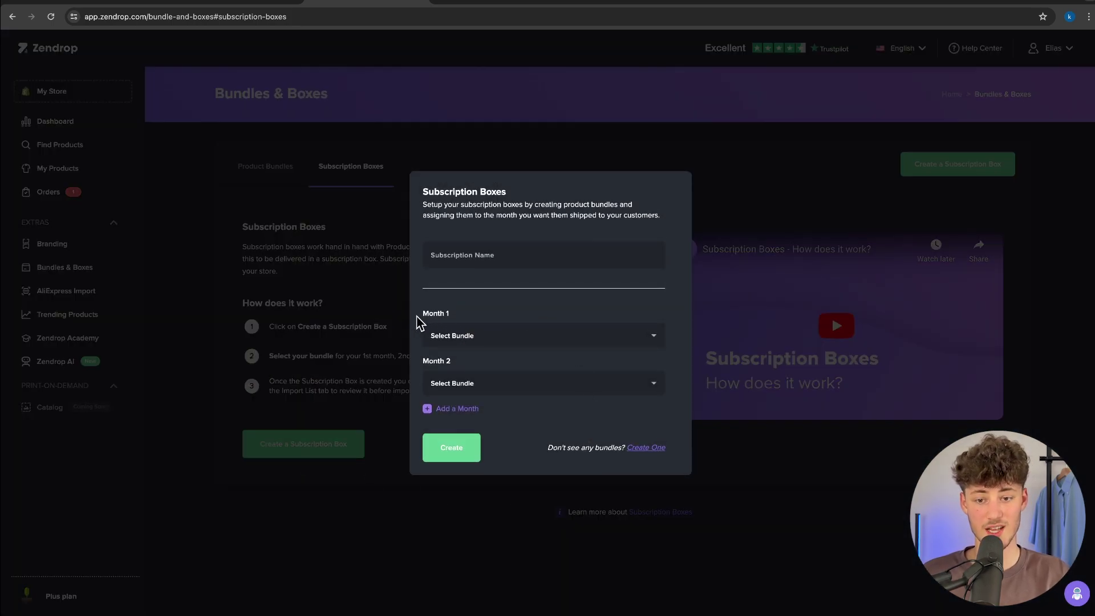
drag(419, 322, 586, 317)
click(482, 340)
Close the subscription box dialog and return to the Product Bundles section
text(Mo)
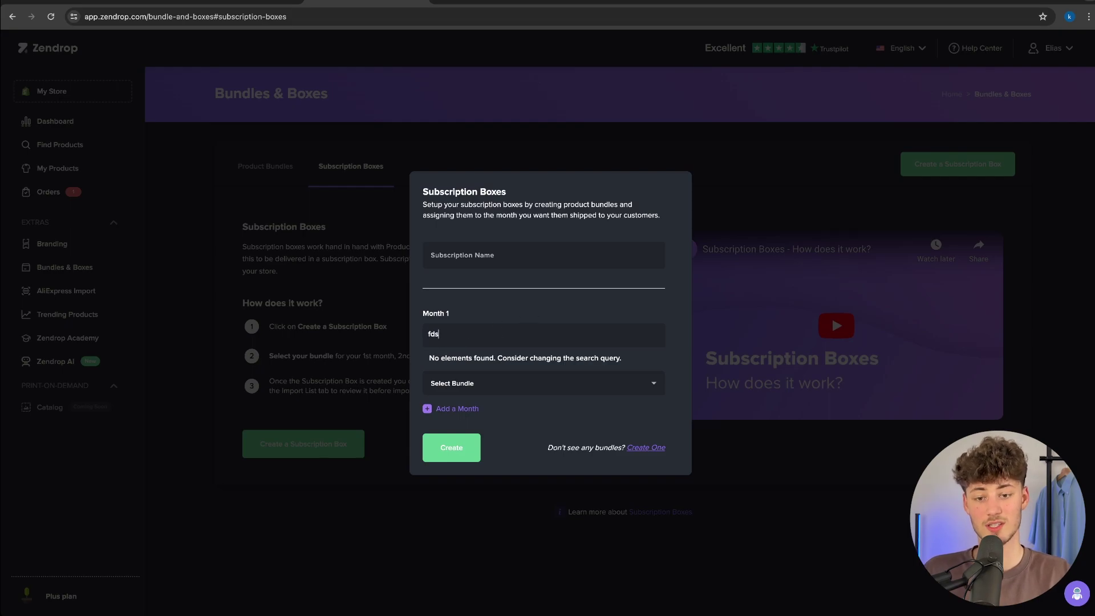
click(305, 313)
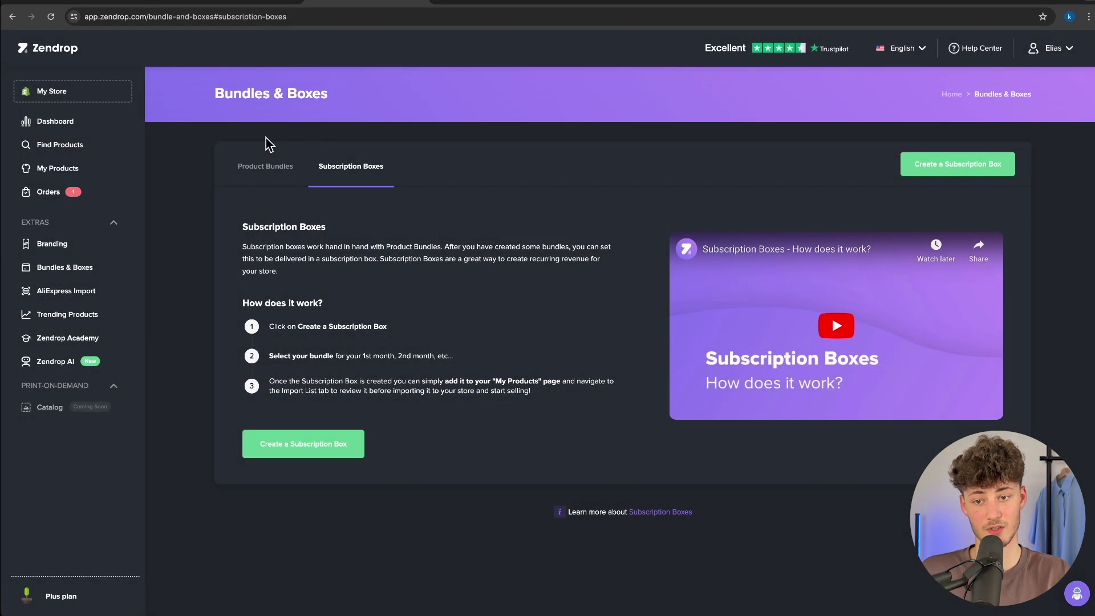
click(287, 174)
click(351, 167)
click(265, 167)
Start a new bundle and select four 'Lamp' results, including Cordless Lamp and Gesture Lamp Car
click(321, 450)
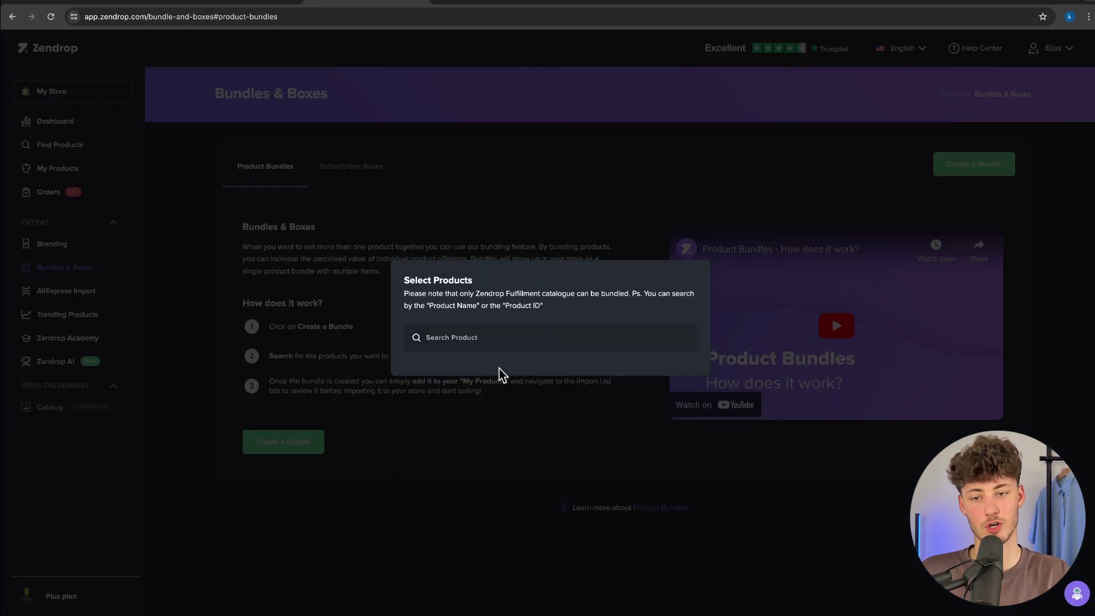
click(519, 346)
text(Lamp)
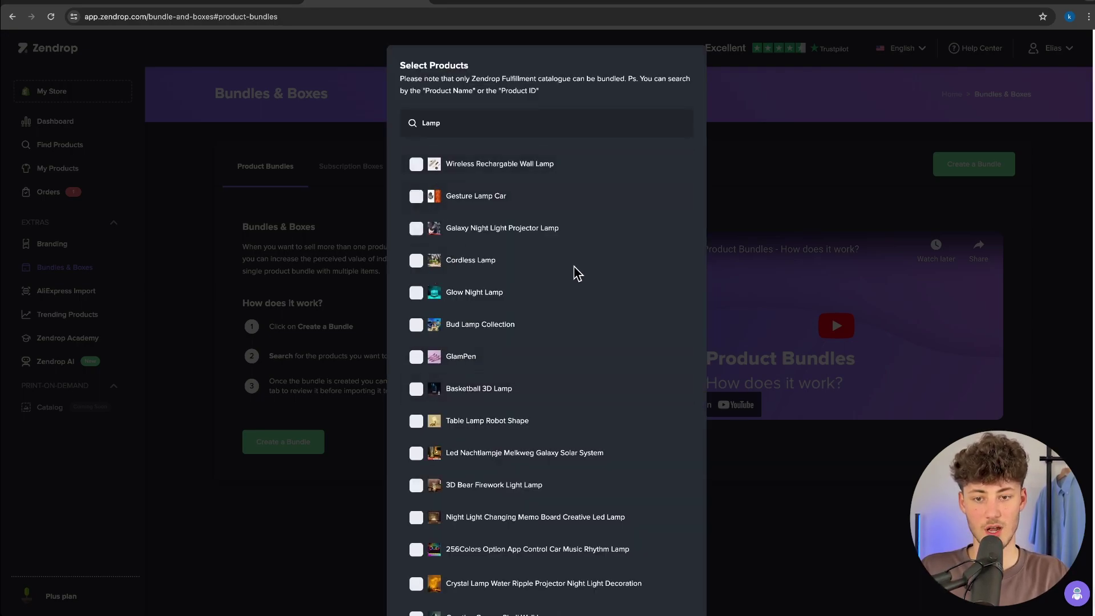
click(417, 260)
click(416, 228)
click(416, 196)
click(417, 164)
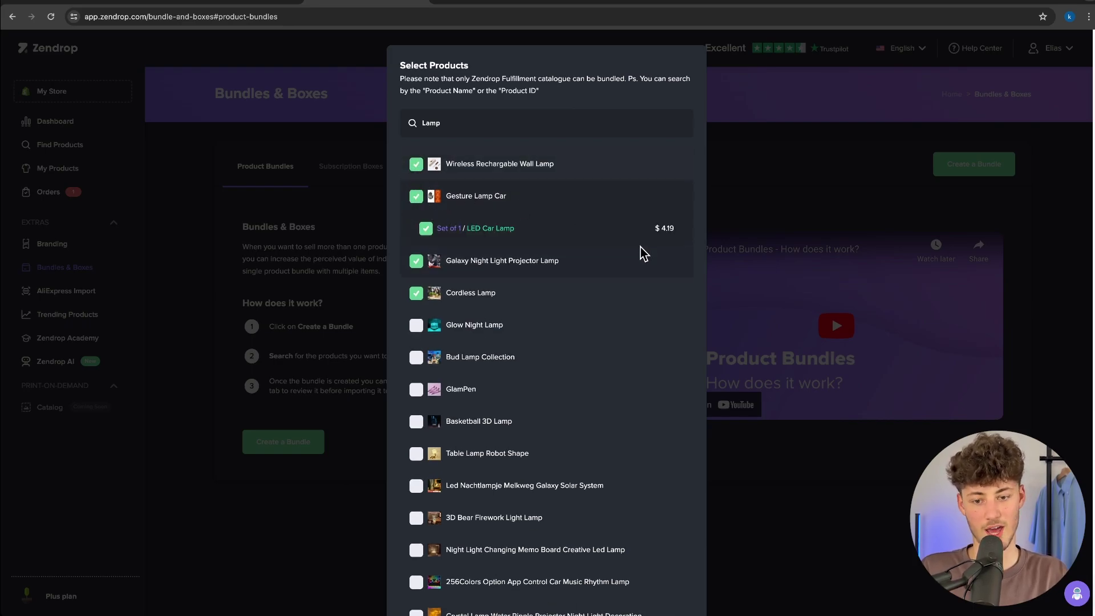
scroll(669, 290, down, 6)
Name the bundle 'Lamp Bundle' and create it
click(668, 576)
click(450, 104)
text(LAm)
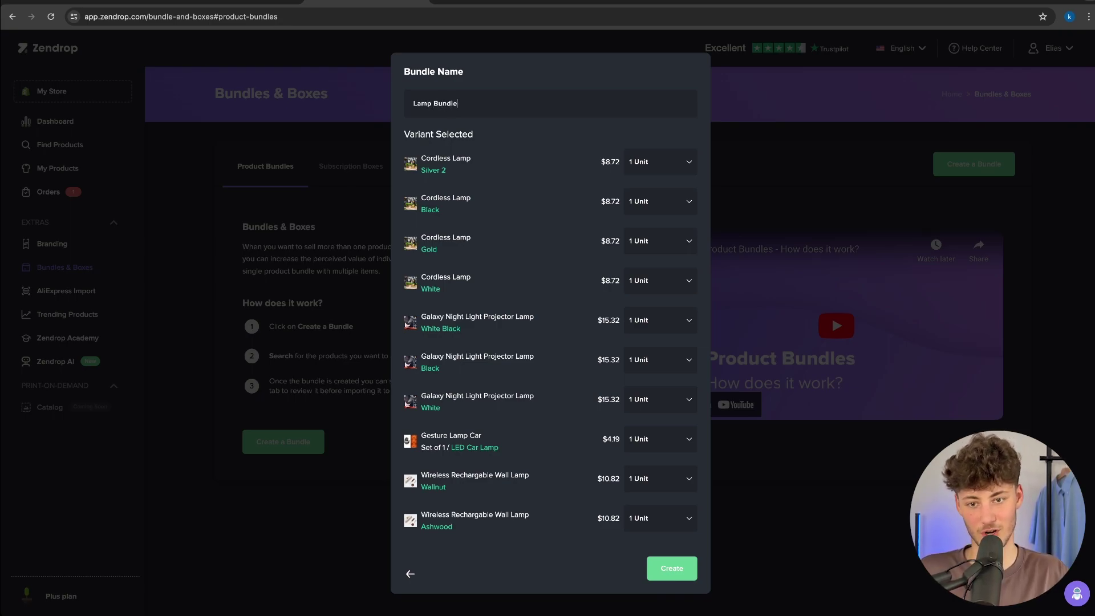
click(690, 569)
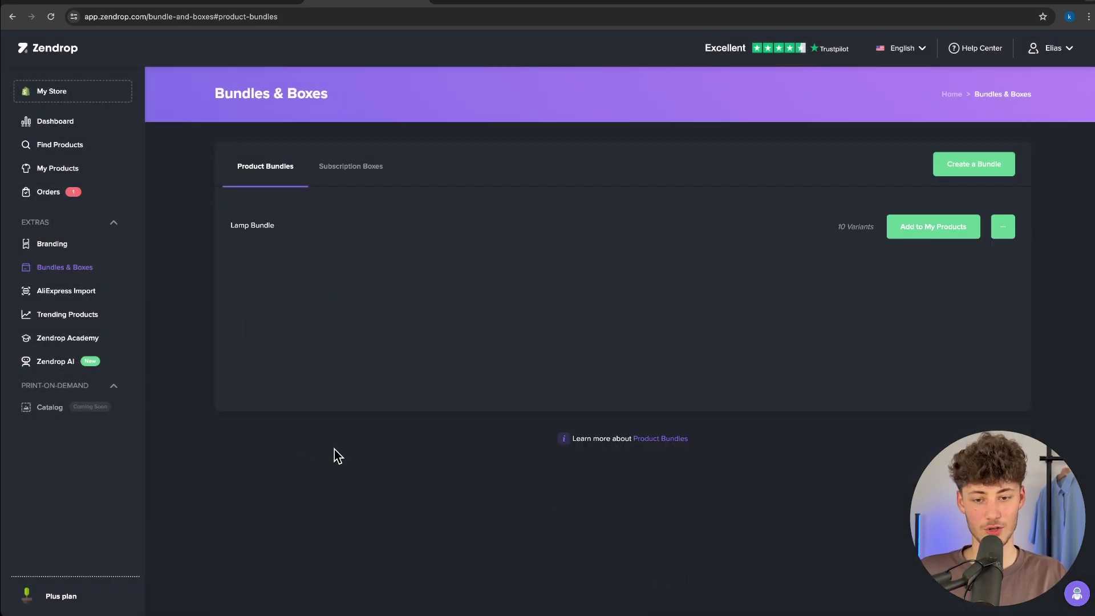
Create a subscription box using Lamp Bundle for Months 1 and 2, then check its options
click(354, 166)
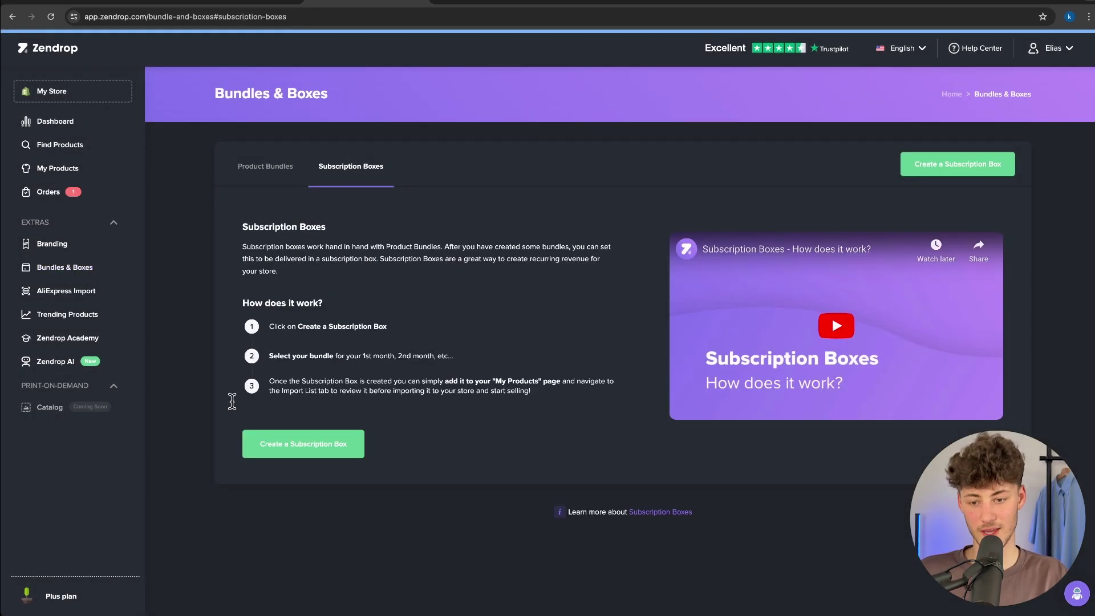
click(313, 440)
click(498, 336)
click(489, 334)
click(482, 337)
click(450, 357)
click(481, 383)
click(464, 407)
click(479, 451)
text(alfjosdkf)
click(447, 444)
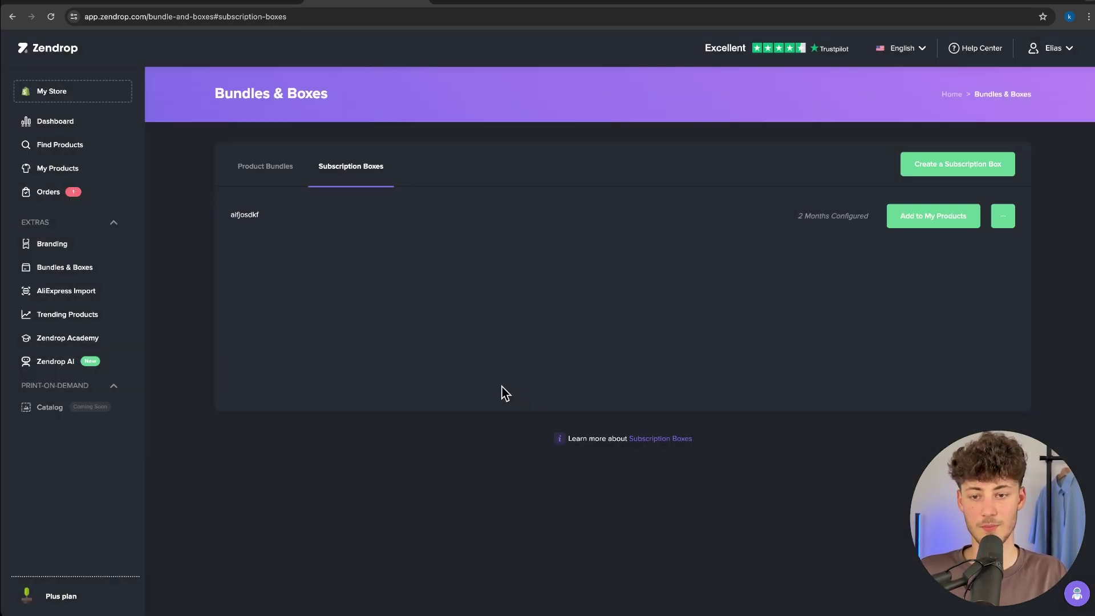
click(1001, 216)
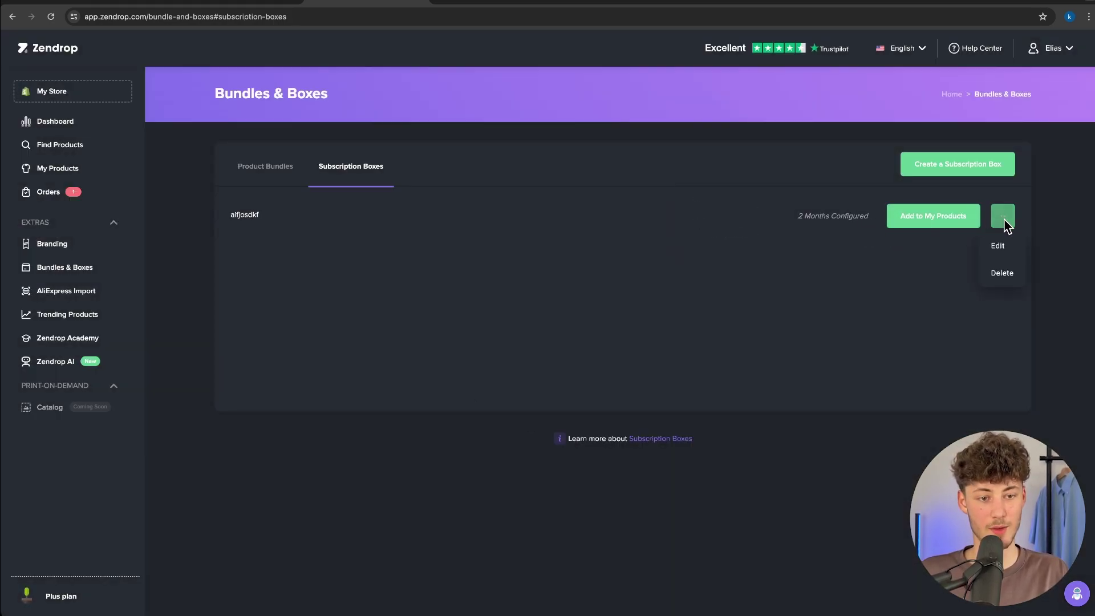
click(463, 309)
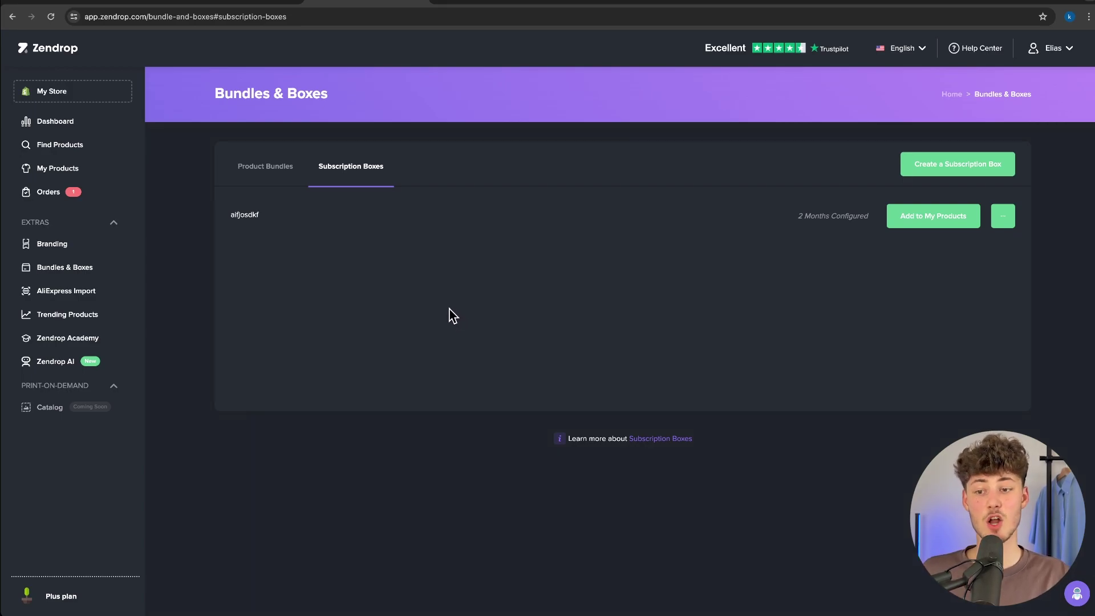
Glance at the AliExpress Import instructions, then browse the Find Products catalogue grid
click(75, 293)
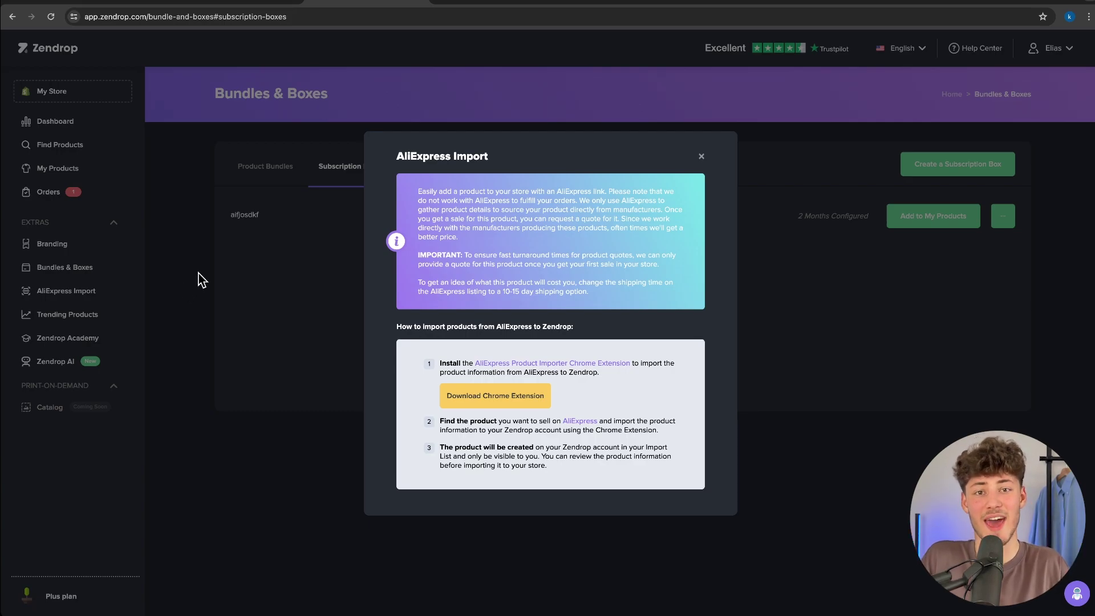
click(199, 273)
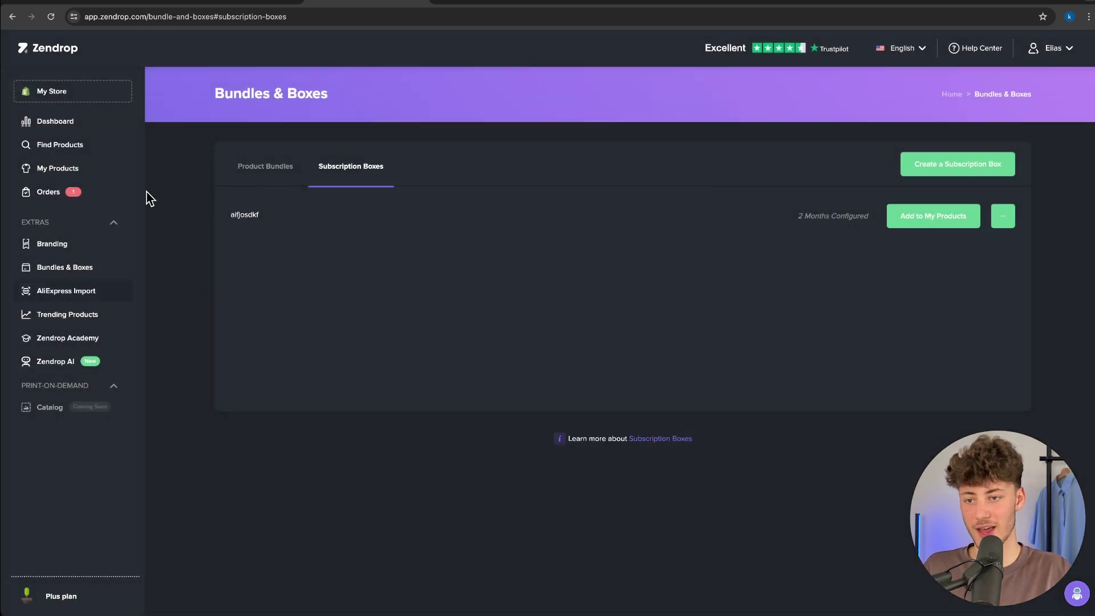
click(71, 145)
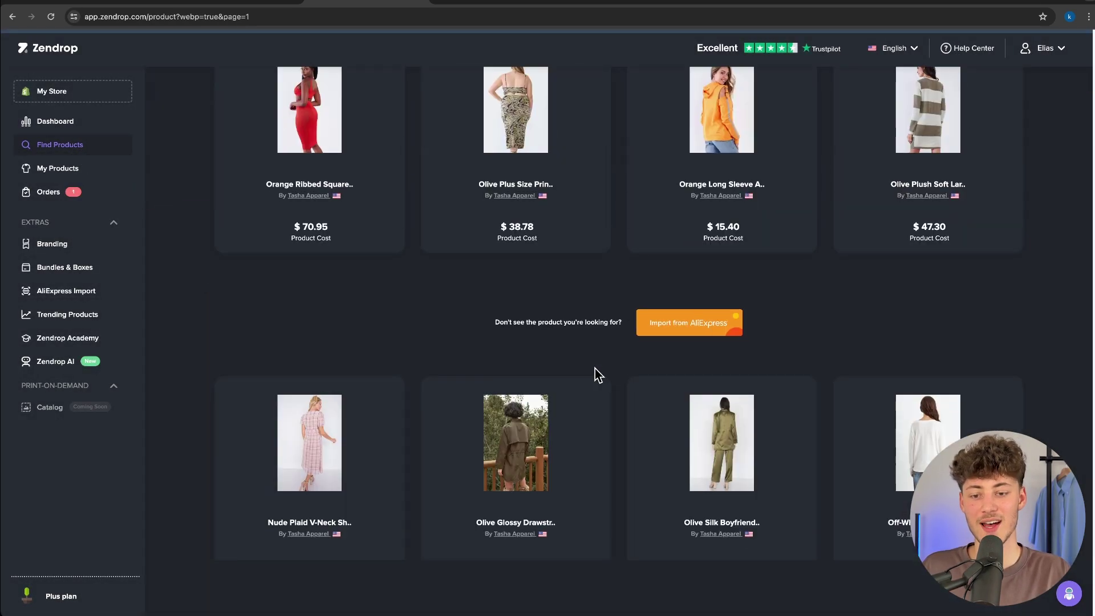
scroll(590, 336, down, 10)
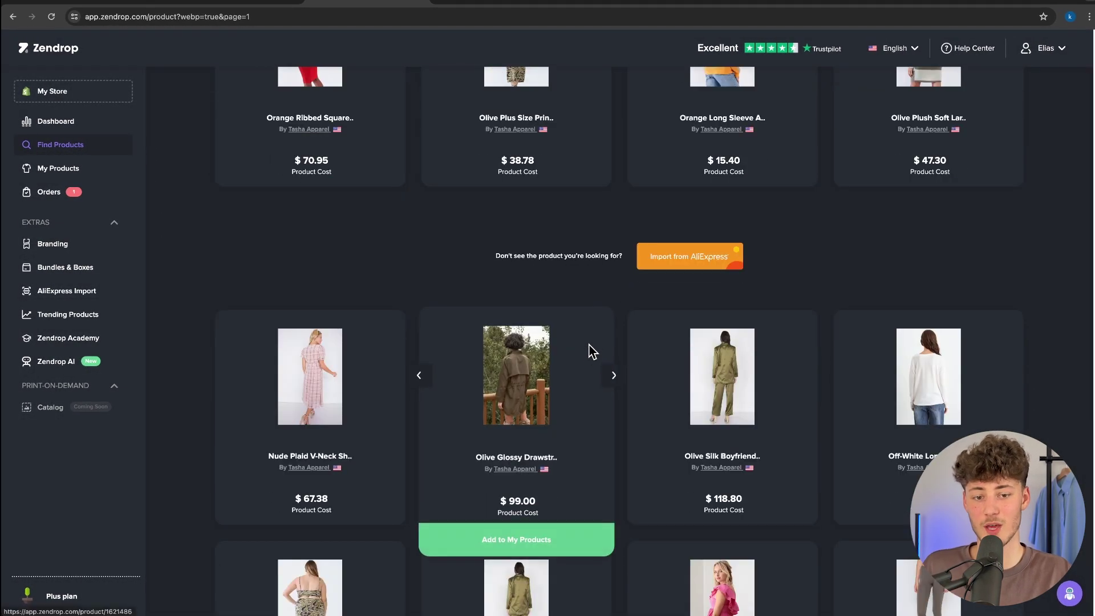
scroll(587, 342, down, 4)
scroll(590, 345, down, 5)
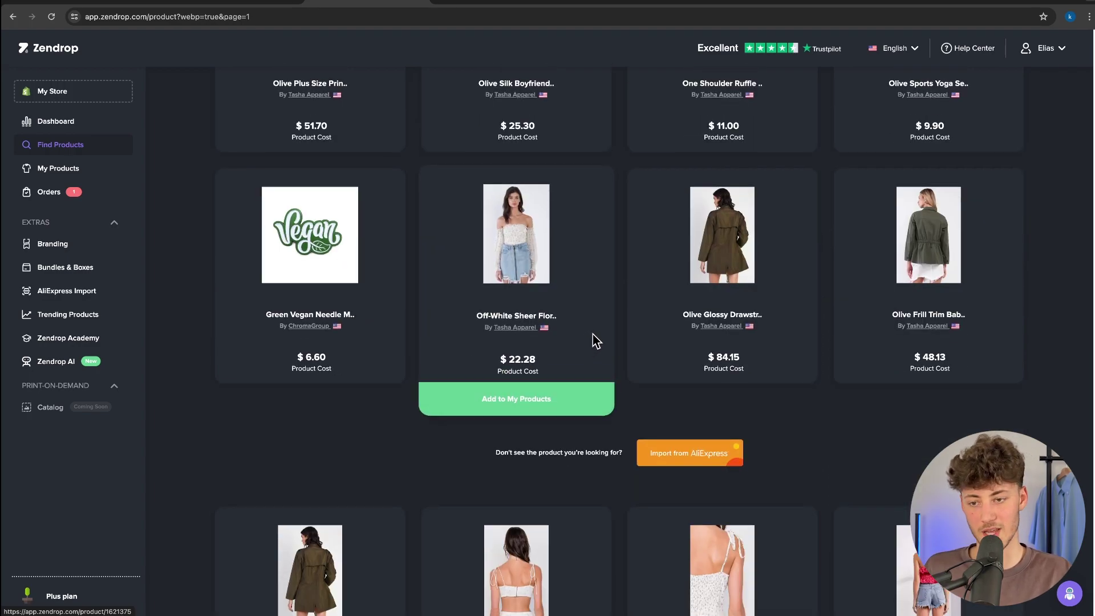
scroll(593, 336, up, 10)
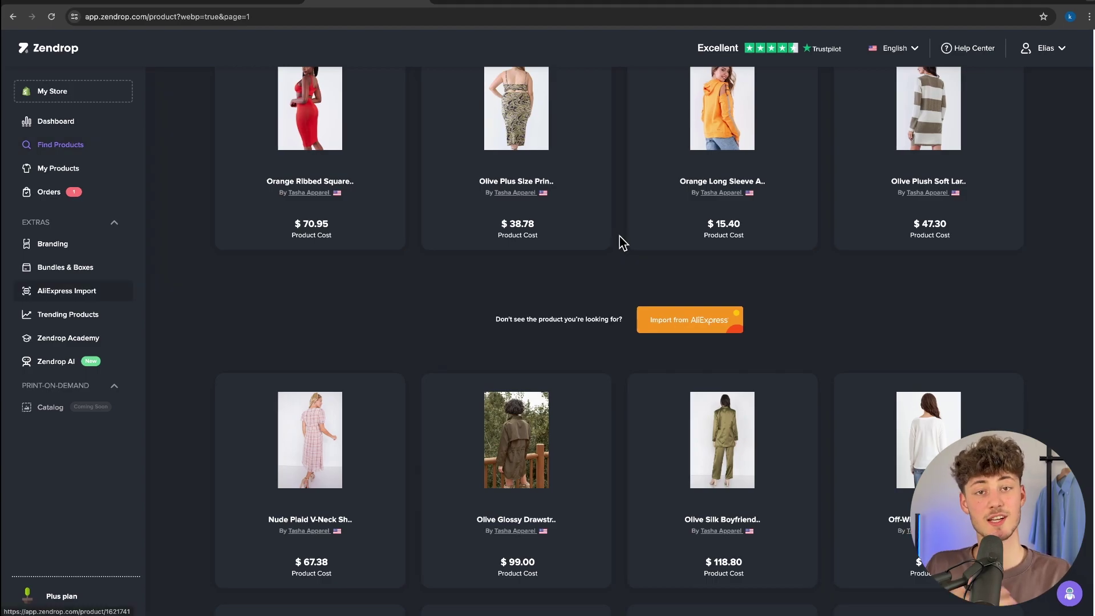
Reopen AliExpress Import to read the quote rules and Chrome-extension import steps
click(121, 290)
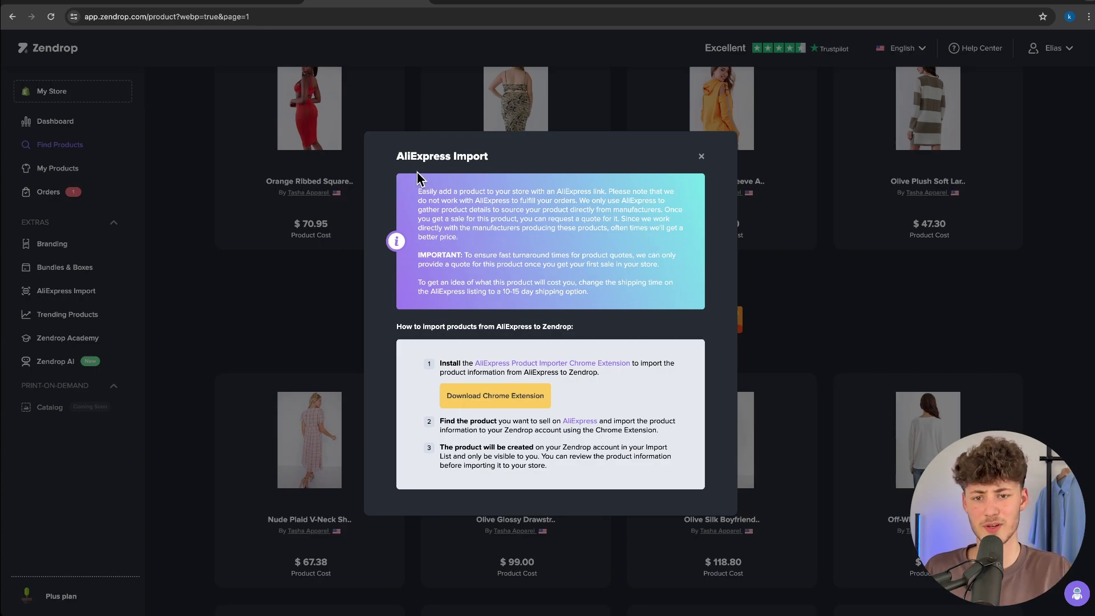
drag(395, 156, 462, 157)
click(497, 171)
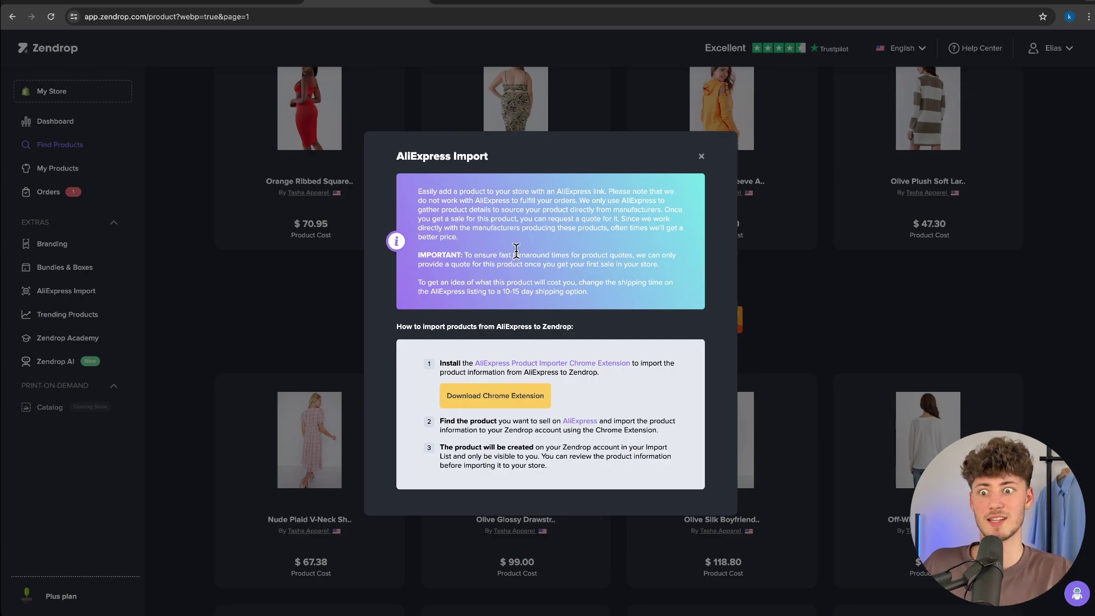
Close AliExpress Import and browse Trending Products such as Solar Led Light and Banana Cat Bed
click(701, 158)
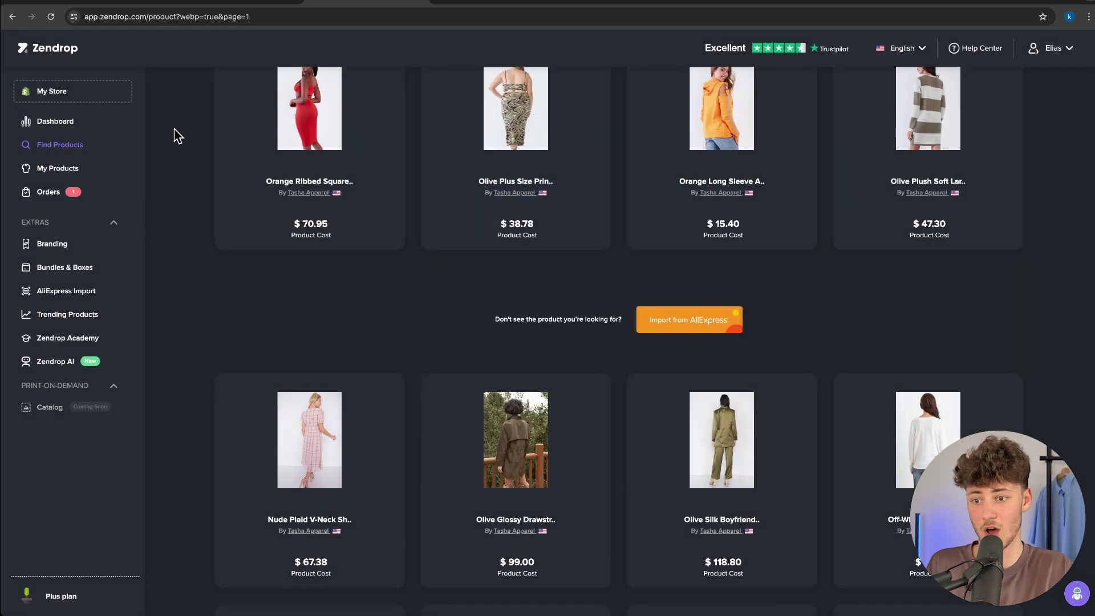
click(42, 318)
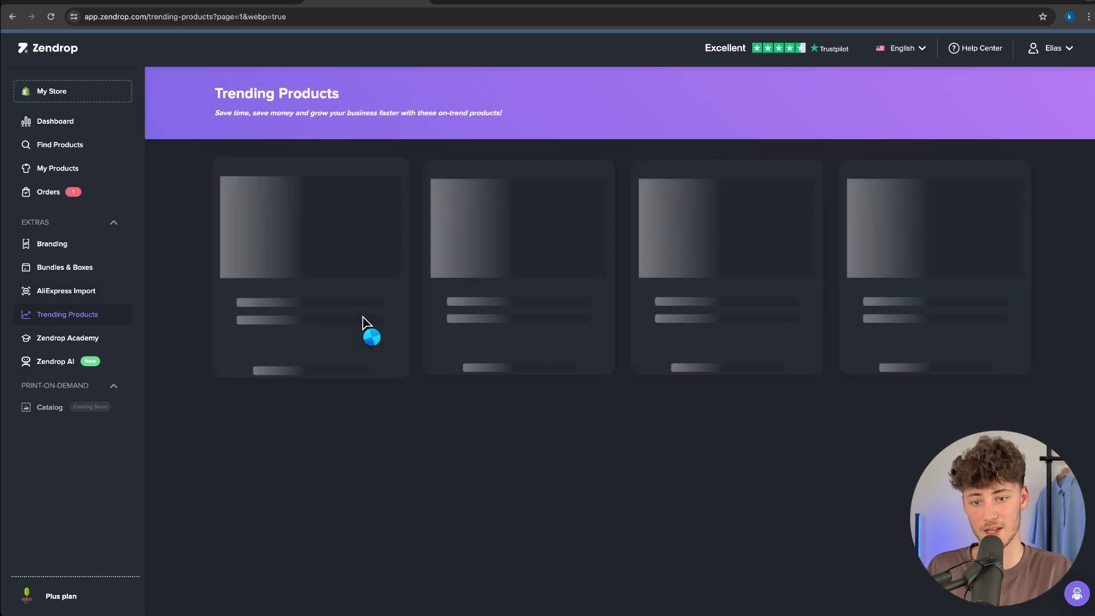
mouse_move(368, 293)
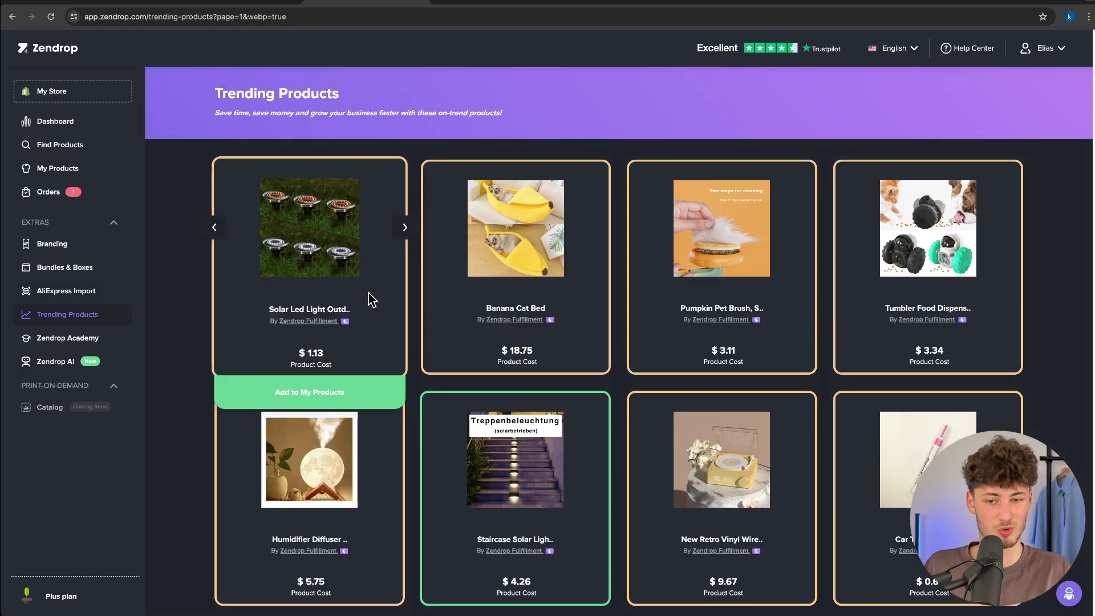
scroll(605, 140, down, 5)
scroll(616, 143, up, 5)
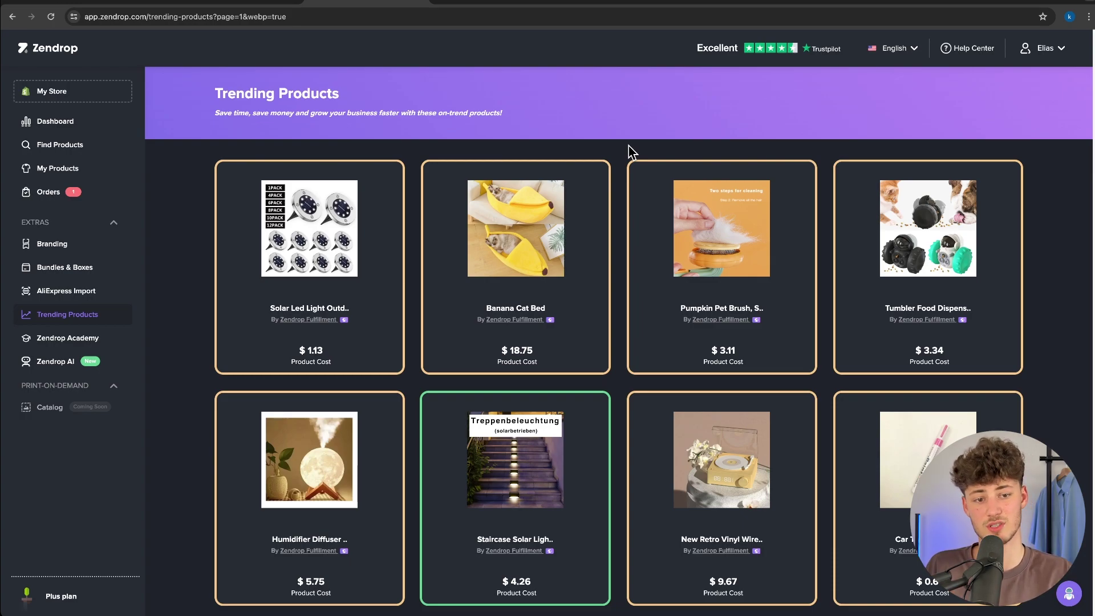
scroll(628, 145, down, 8)
scroll(615, 151, up, 8)
mouse_move(610, 169)
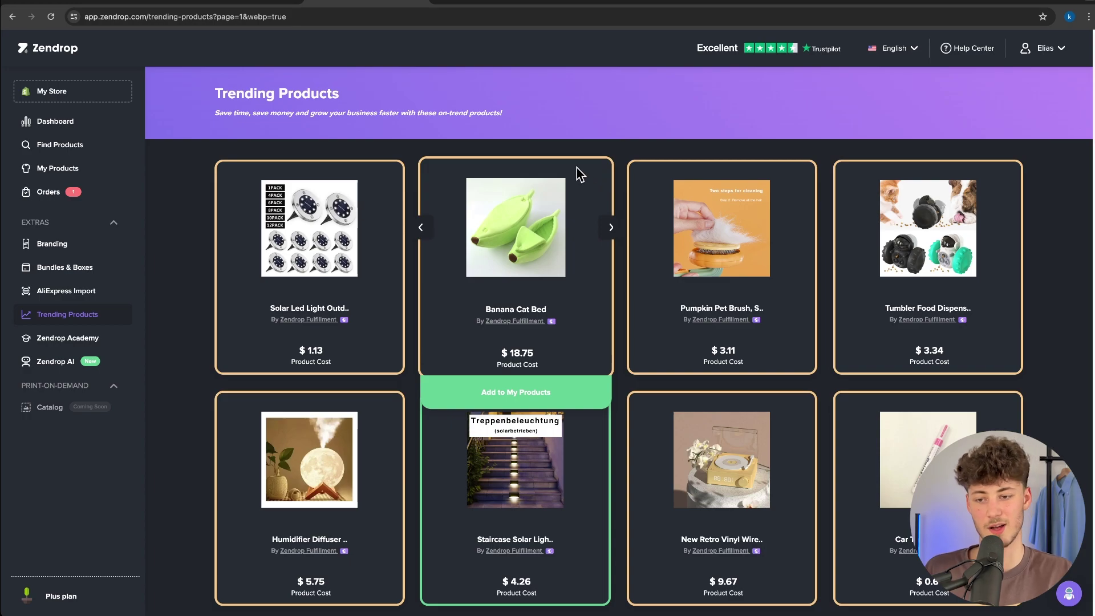